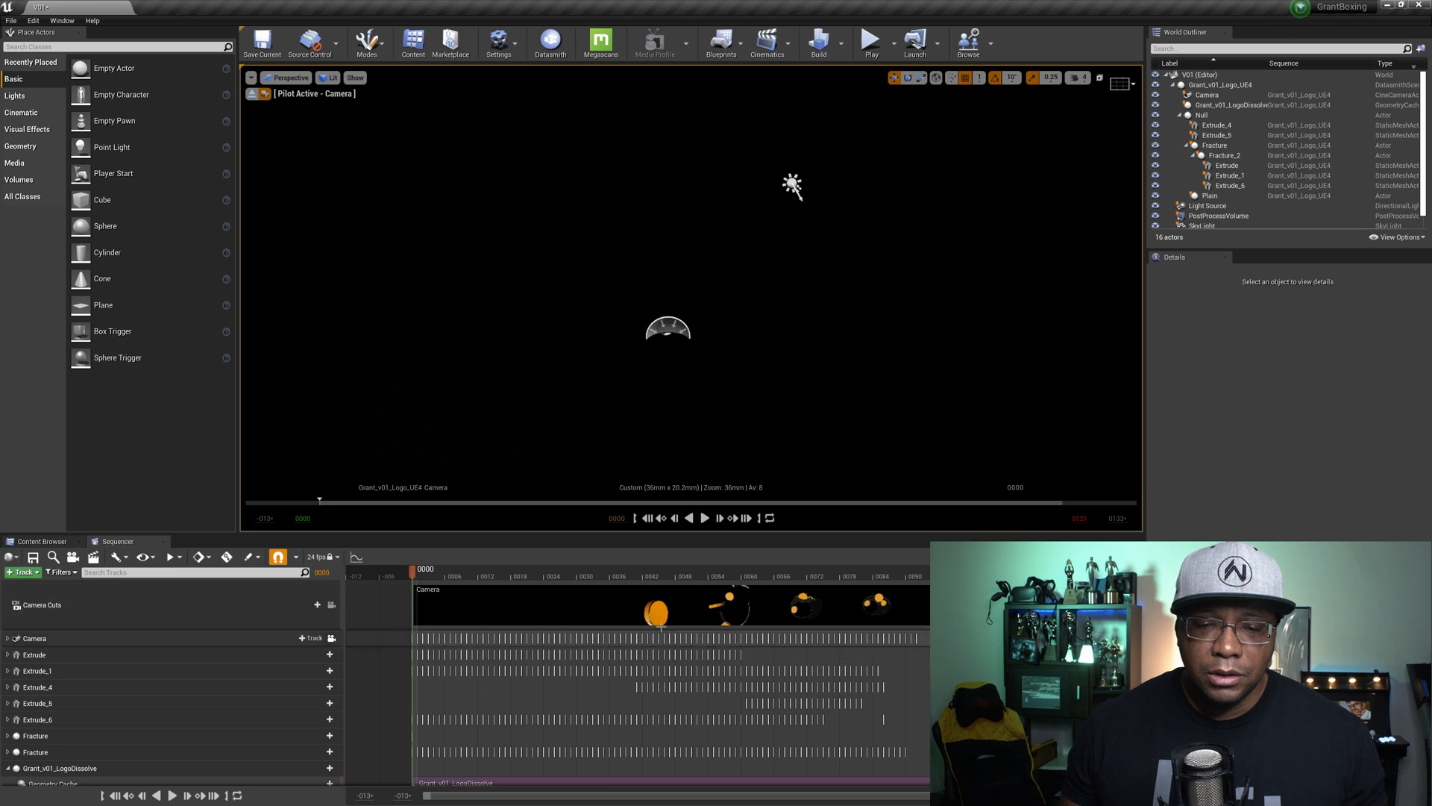
Step: Preview the logo animation through the camera in the viewport and collapse the Null hierarchy in the World Outliner
{"action": "left_click", "coordinate": [706, 522]}
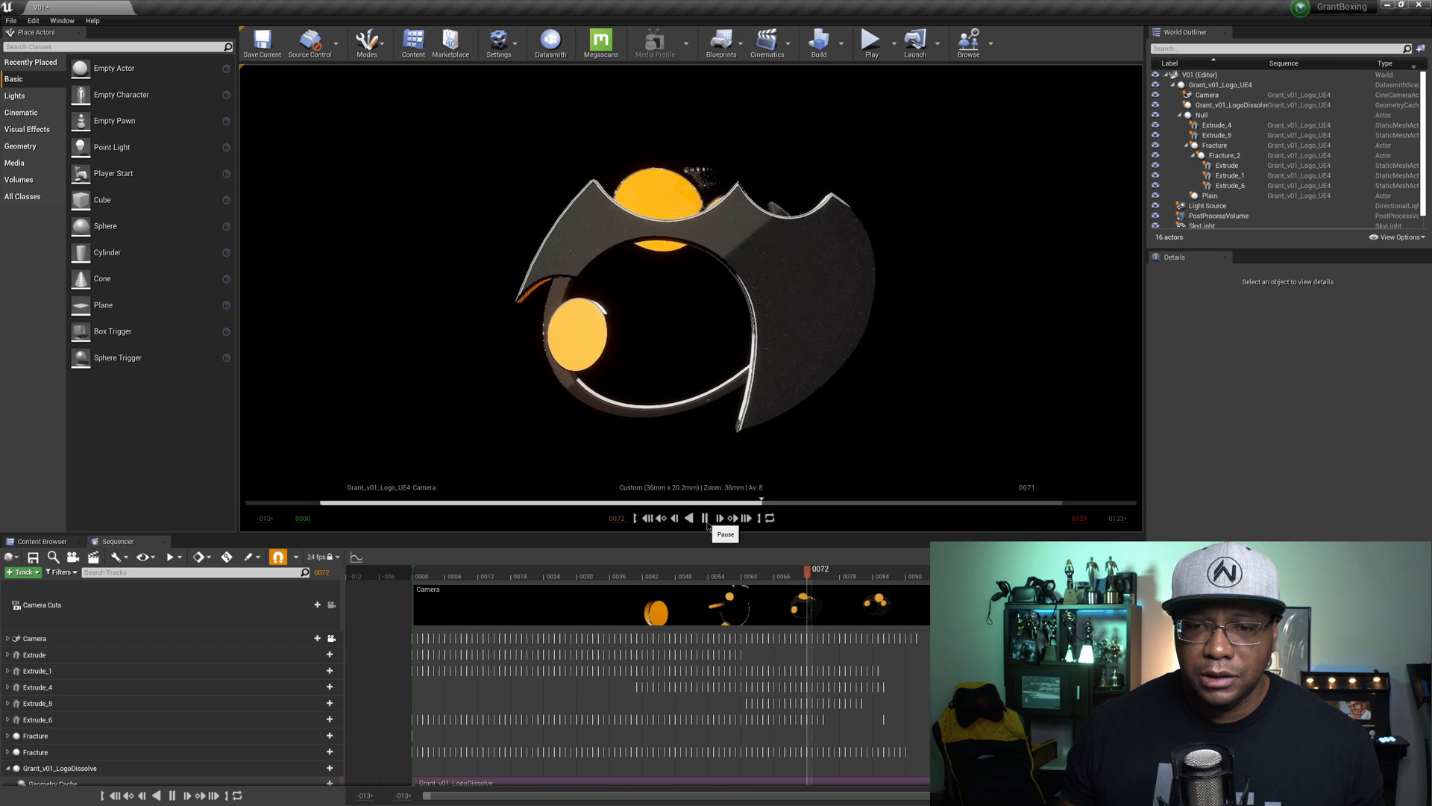
{"action": "left_click", "coordinate": [705, 520]}
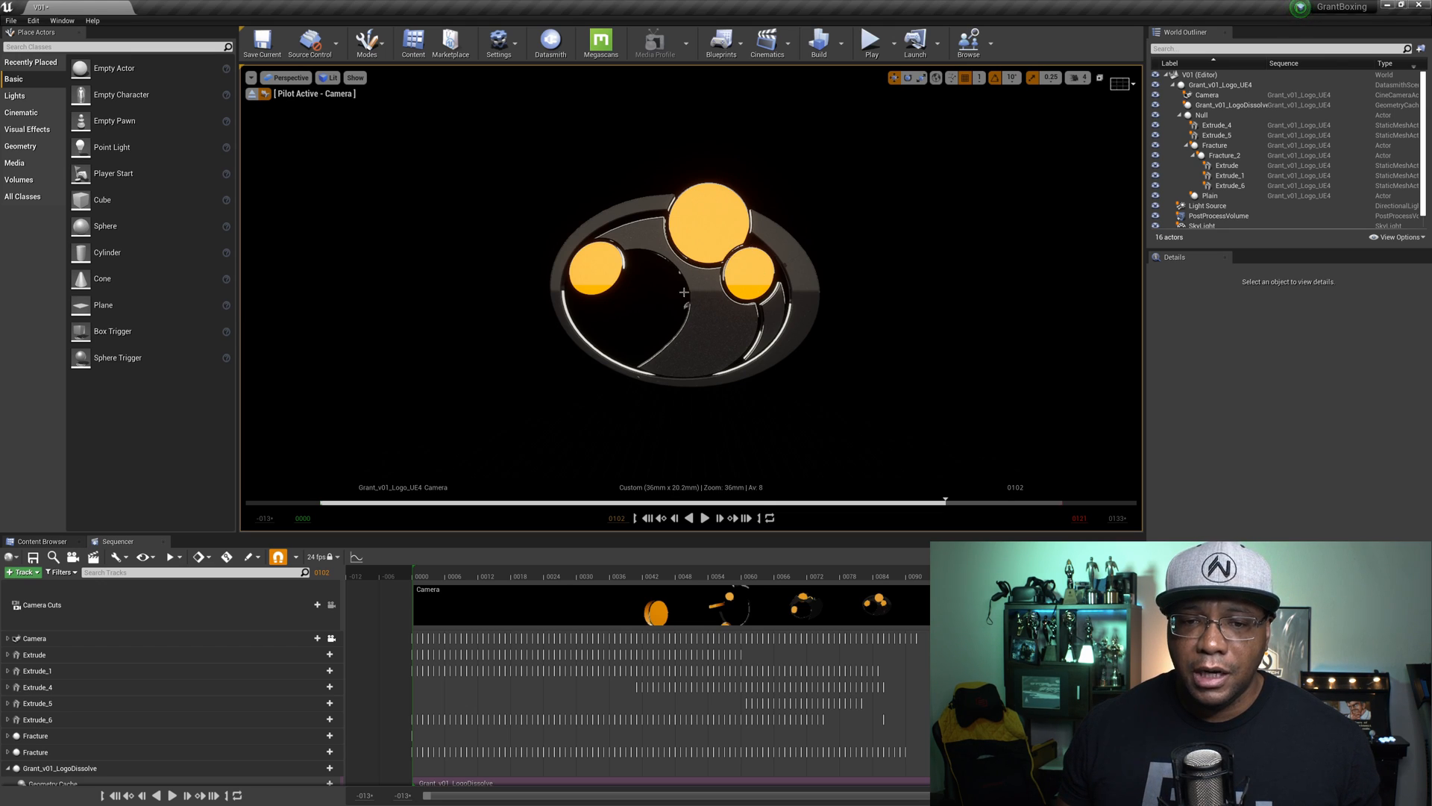
{"action": "left_click", "coordinate": [1180, 115]}
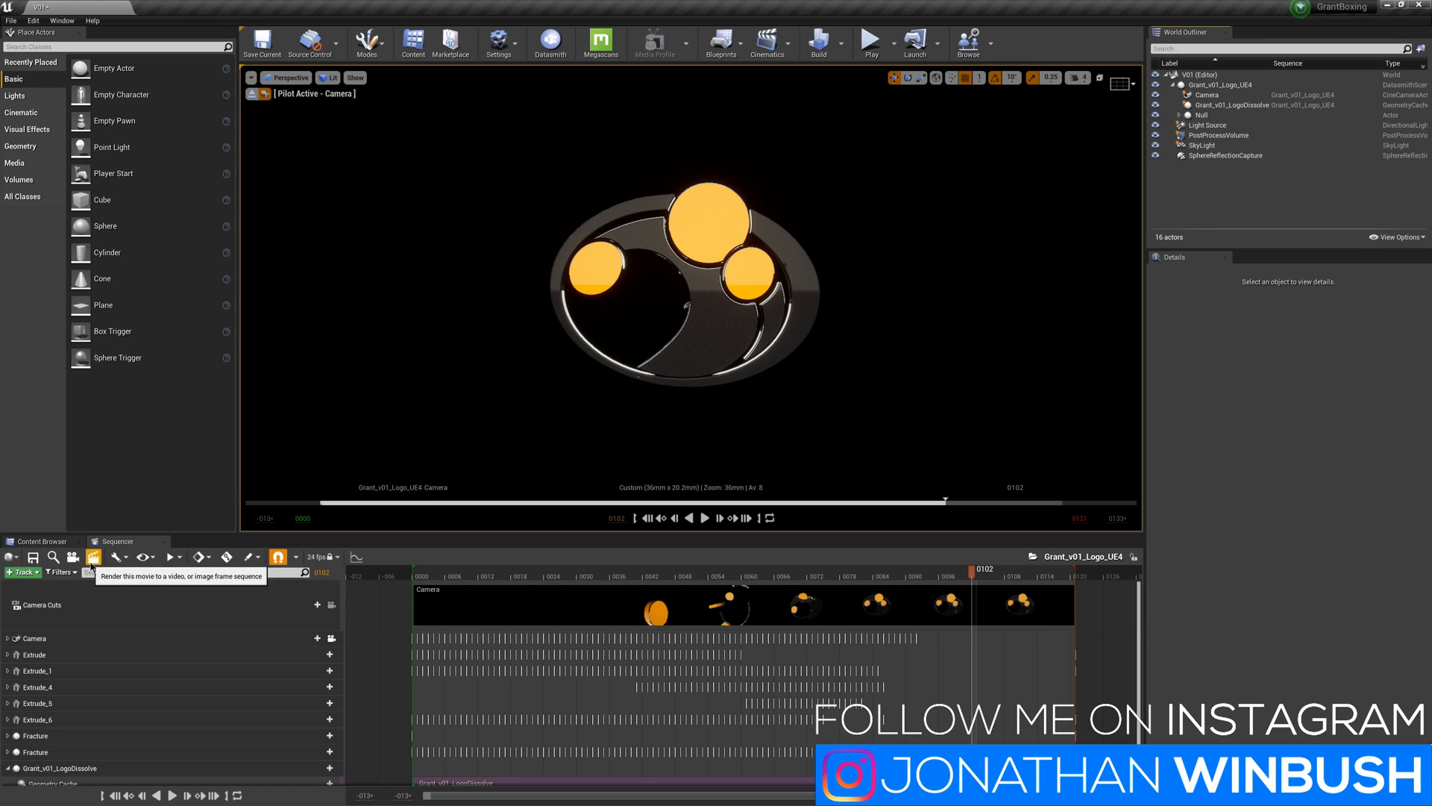
Step: Open the Movie Render Queue and add the Grant_v01_Logo_UE4 level sequence as a render job
{"action": "left_click", "coordinate": [63, 21]}
{"action": "mouse_move", "coordinate": [85, 43]}
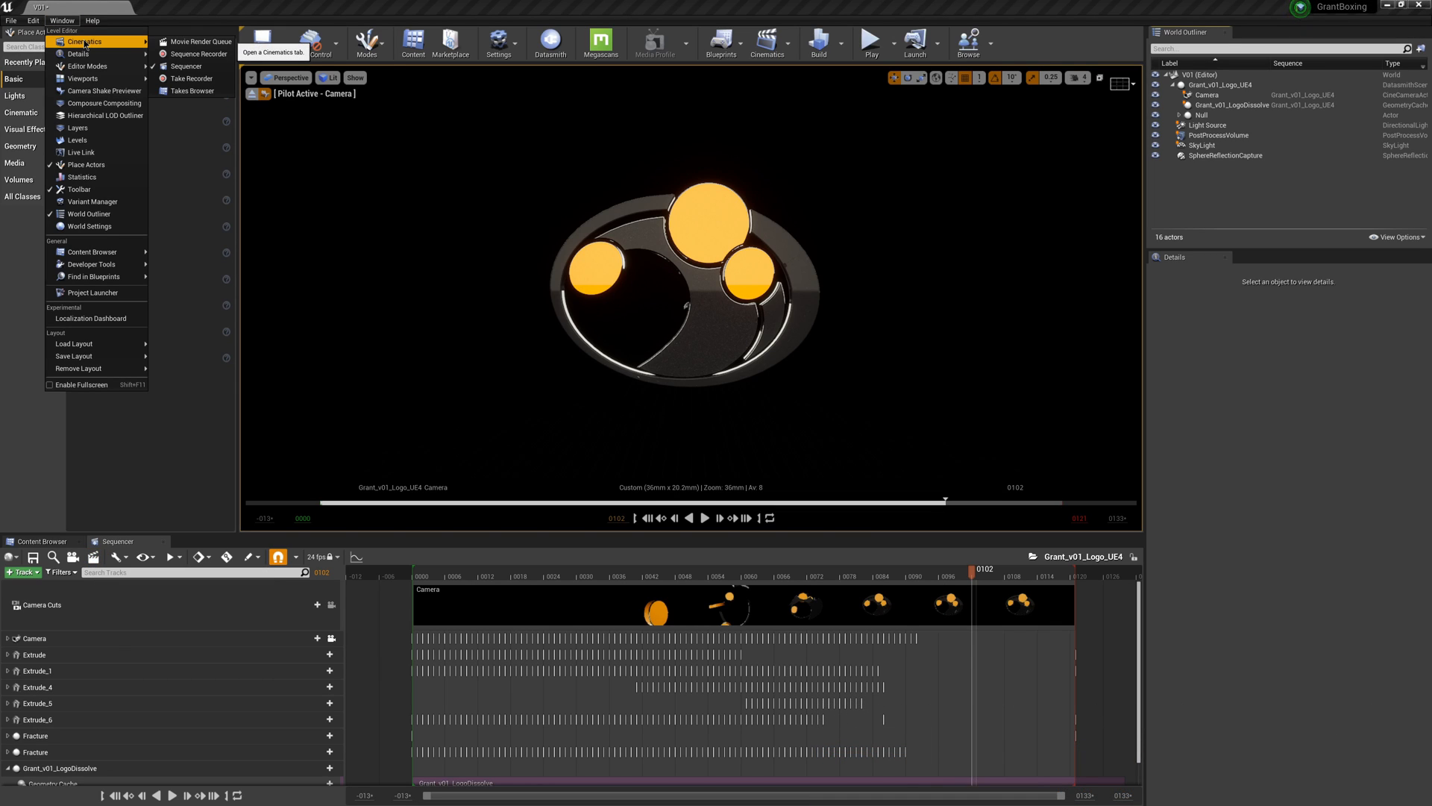
{"action": "left_click", "coordinate": [189, 43]}
{"action": "left_click_drag", "start_coordinate": [605, 182], "coordinate": [587, 126]}
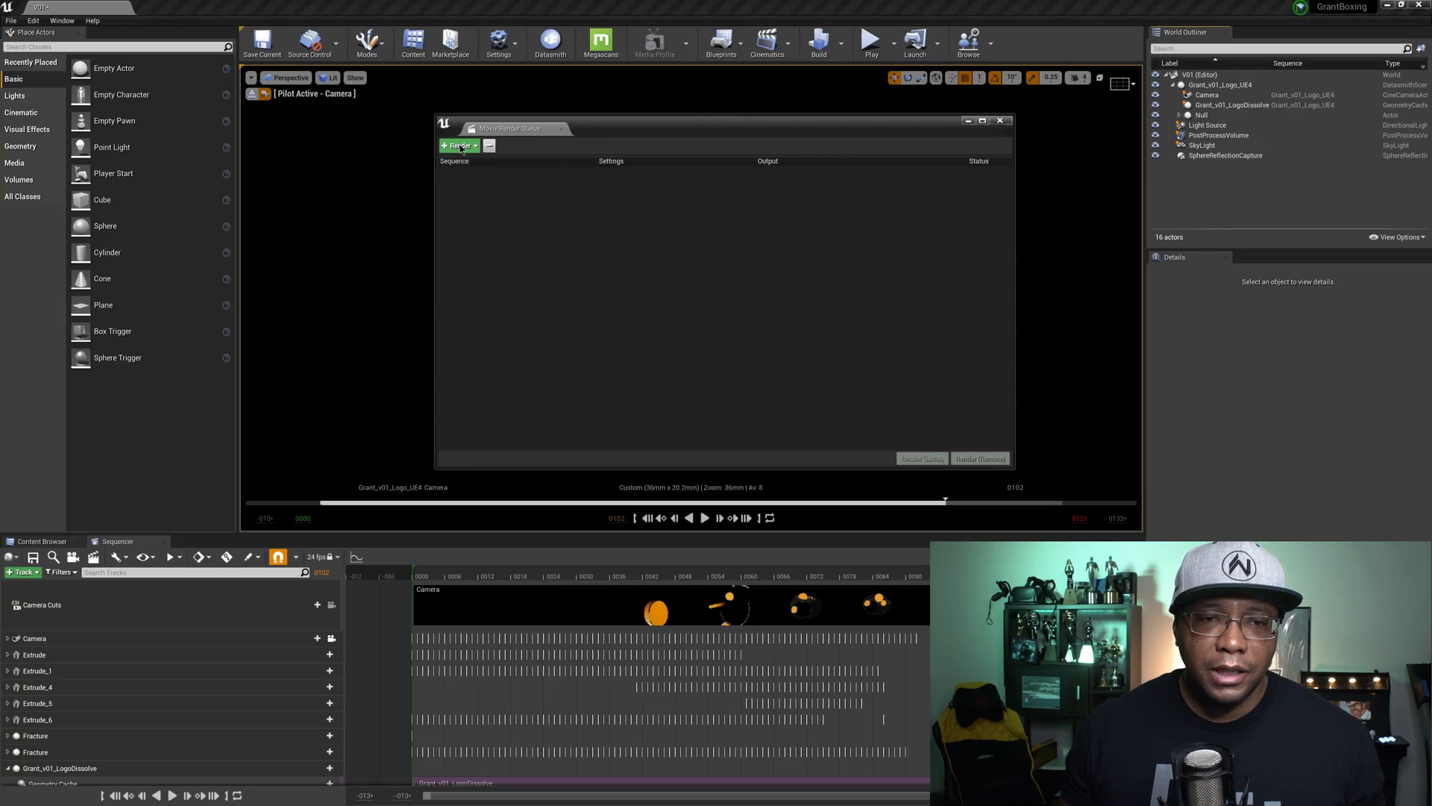
{"action": "left_click", "coordinate": [460, 147]}
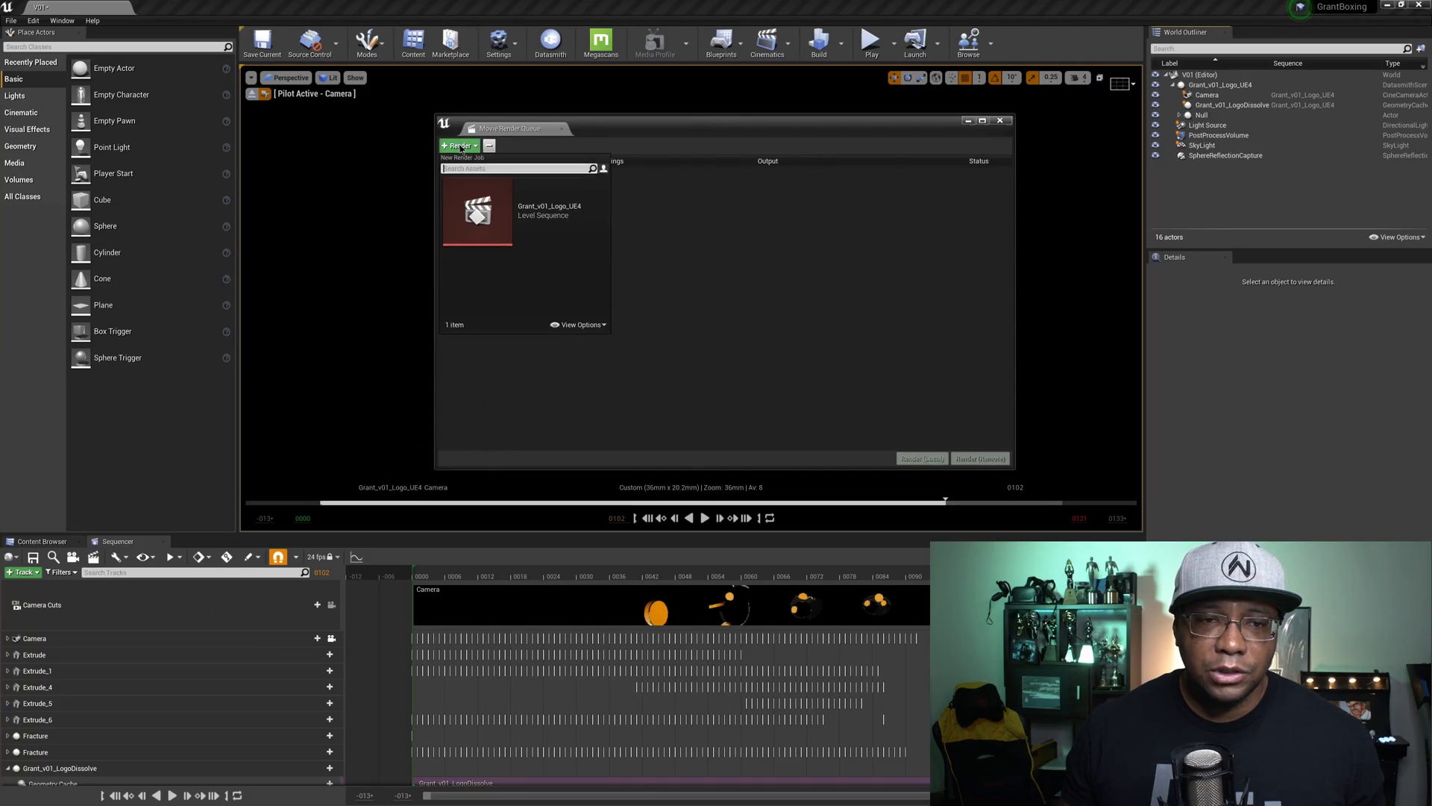
{"action": "left_click", "coordinate": [522, 217]}
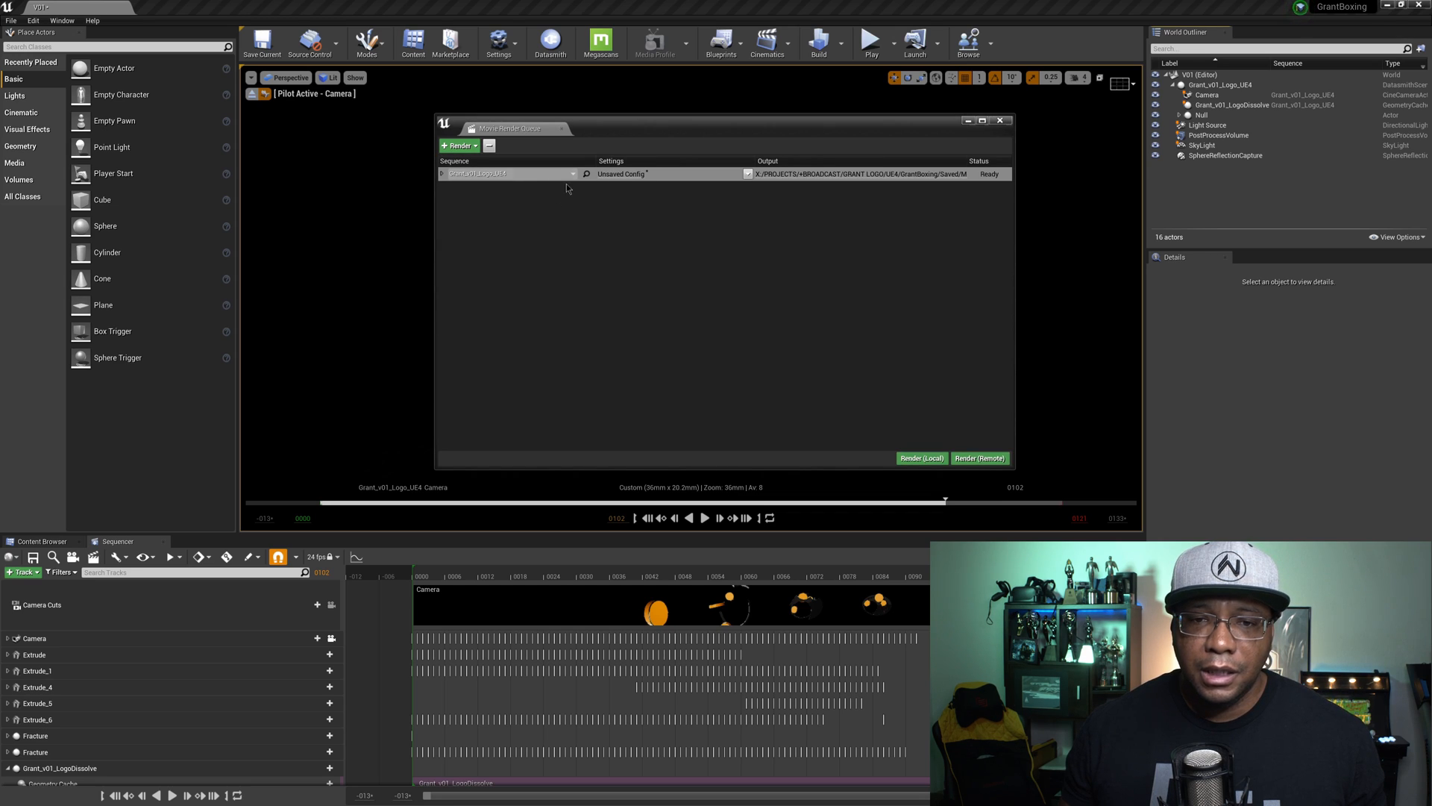
Step: In the job's render settings, replace the jpg Sequence output with exr Sequence [16bit]
{"action": "left_click", "coordinate": [630, 176]}
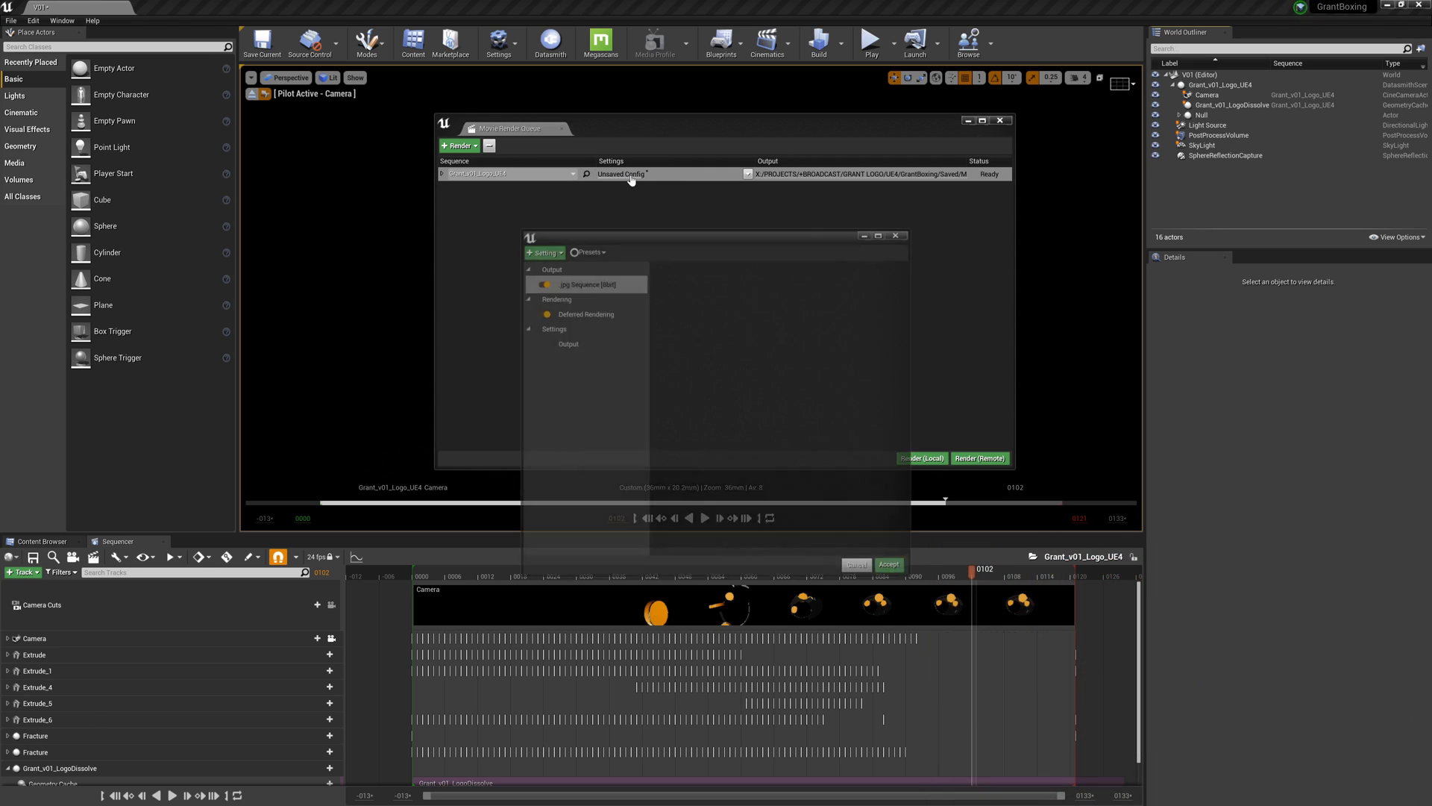
{"action": "left_click_drag", "start_coordinate": [655, 244], "coordinate": [637, 159]}
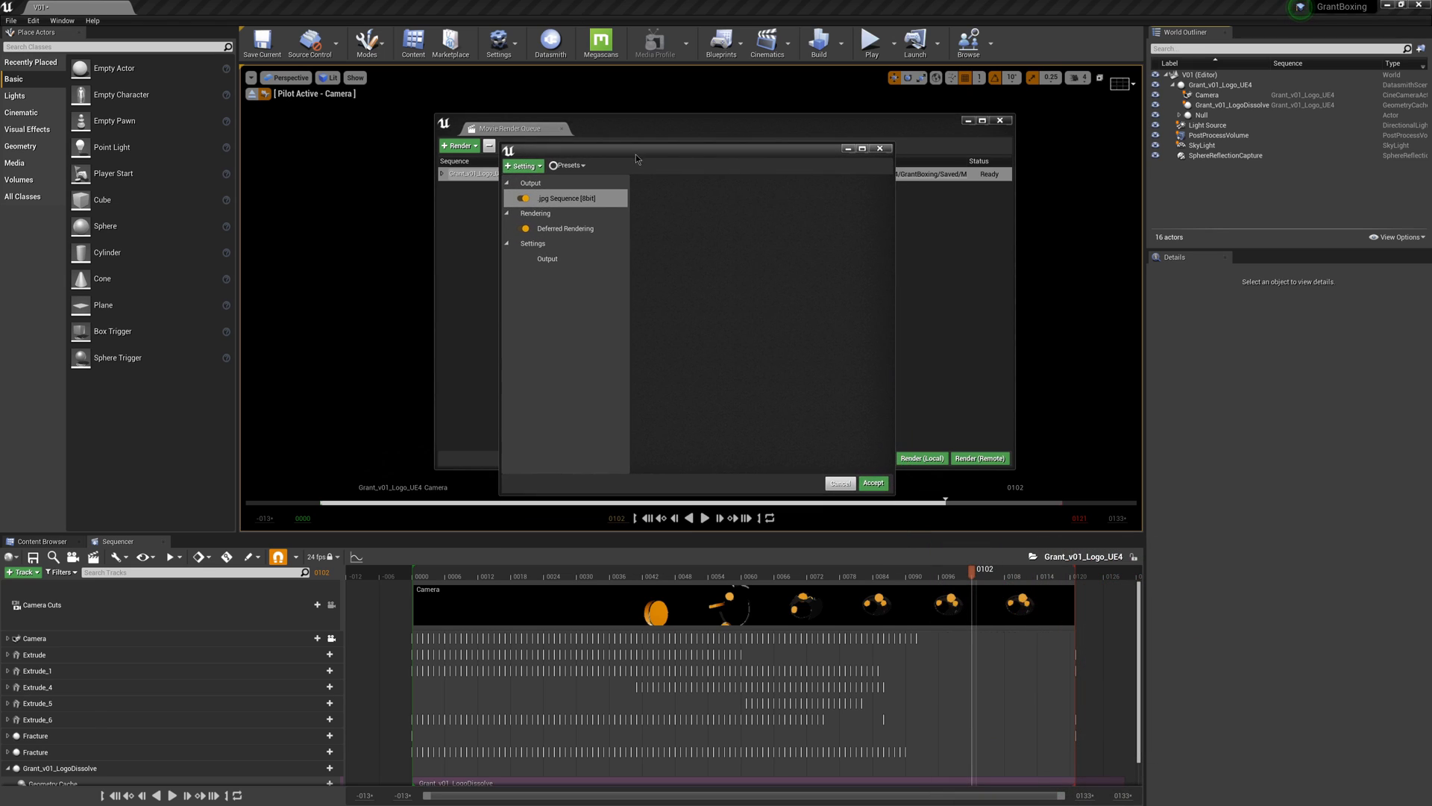
{"action": "left_click", "coordinate": [574, 202]}
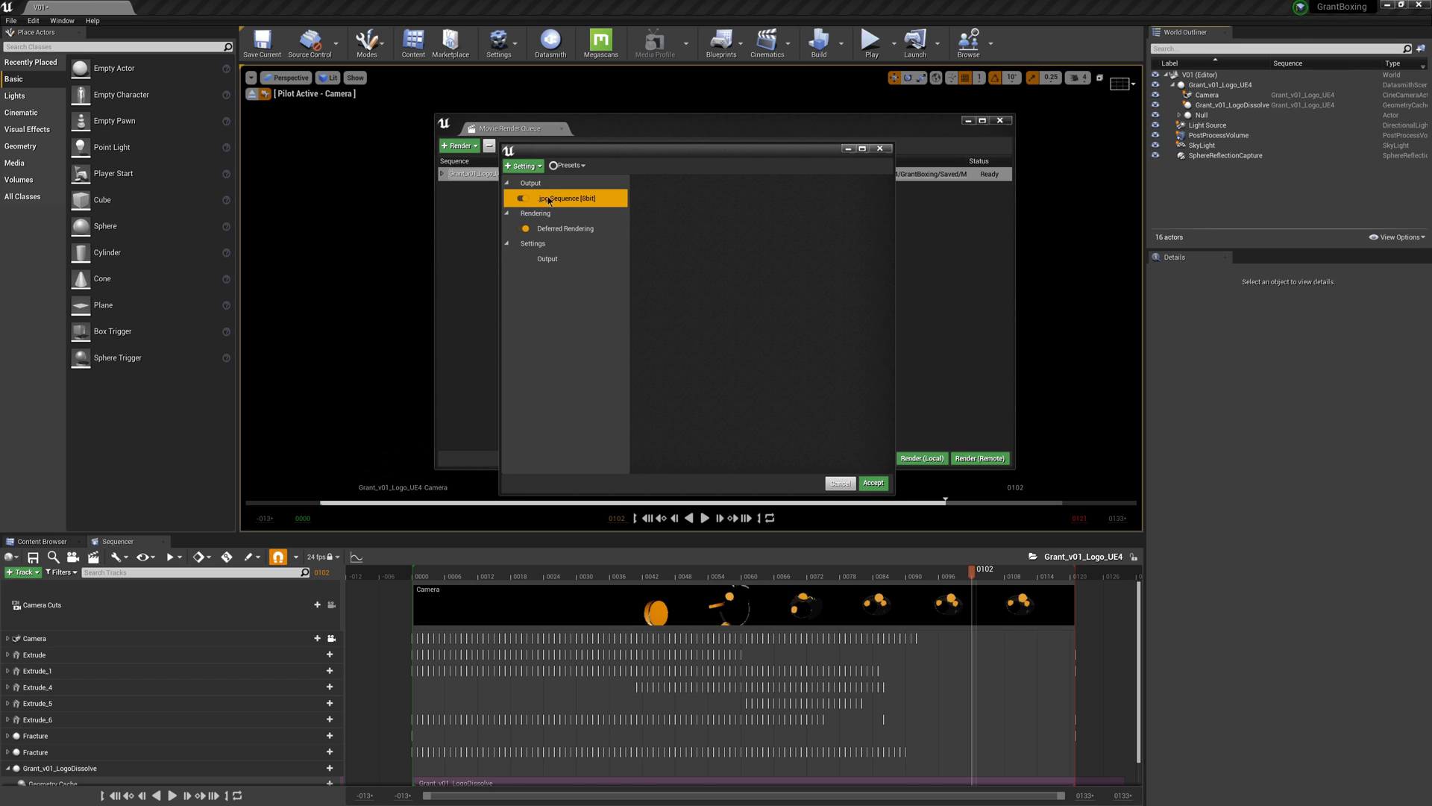
{"action": "key", "text": "Delete"}
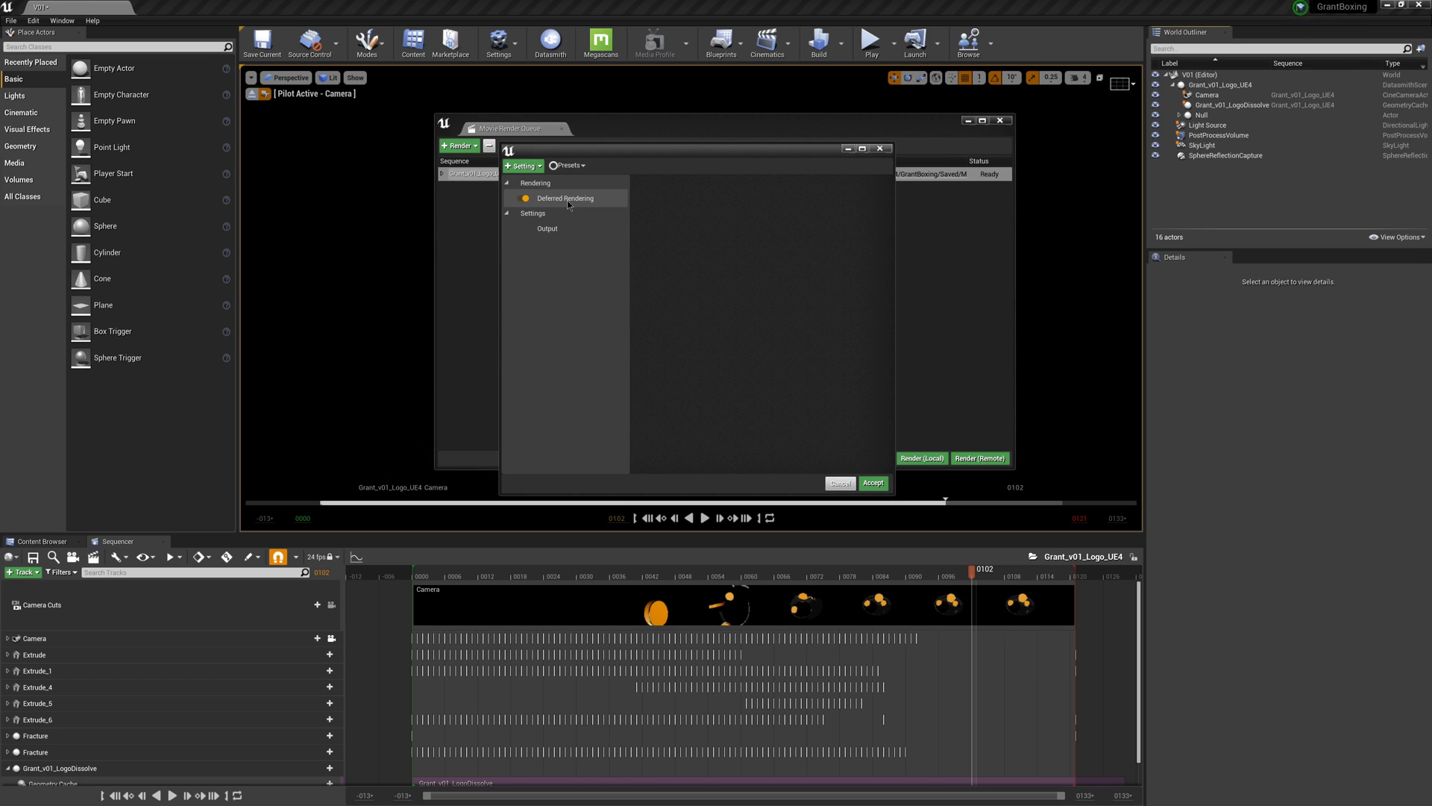
{"action": "left_click", "coordinate": [529, 166]}
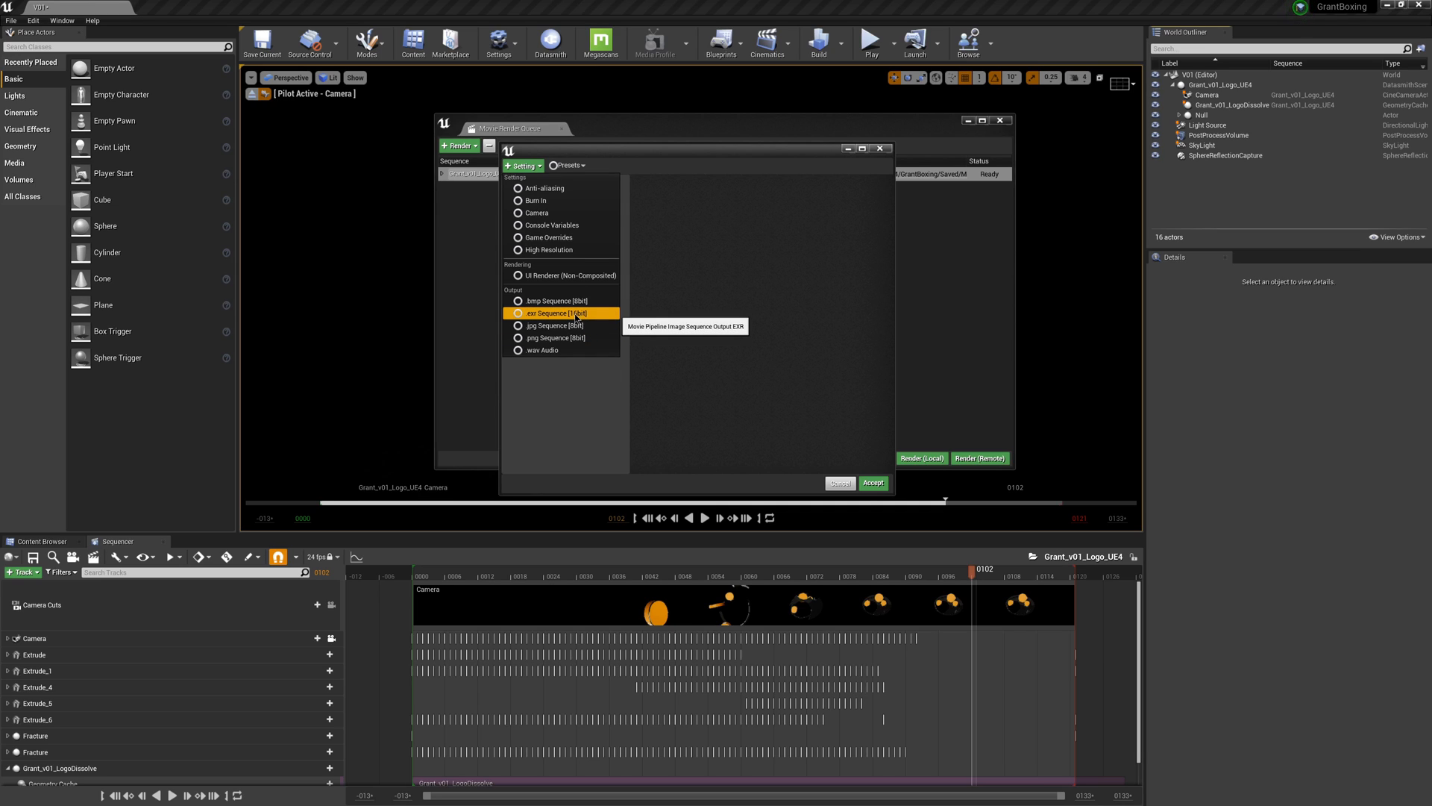
{"action": "left_click", "coordinate": [576, 314]}
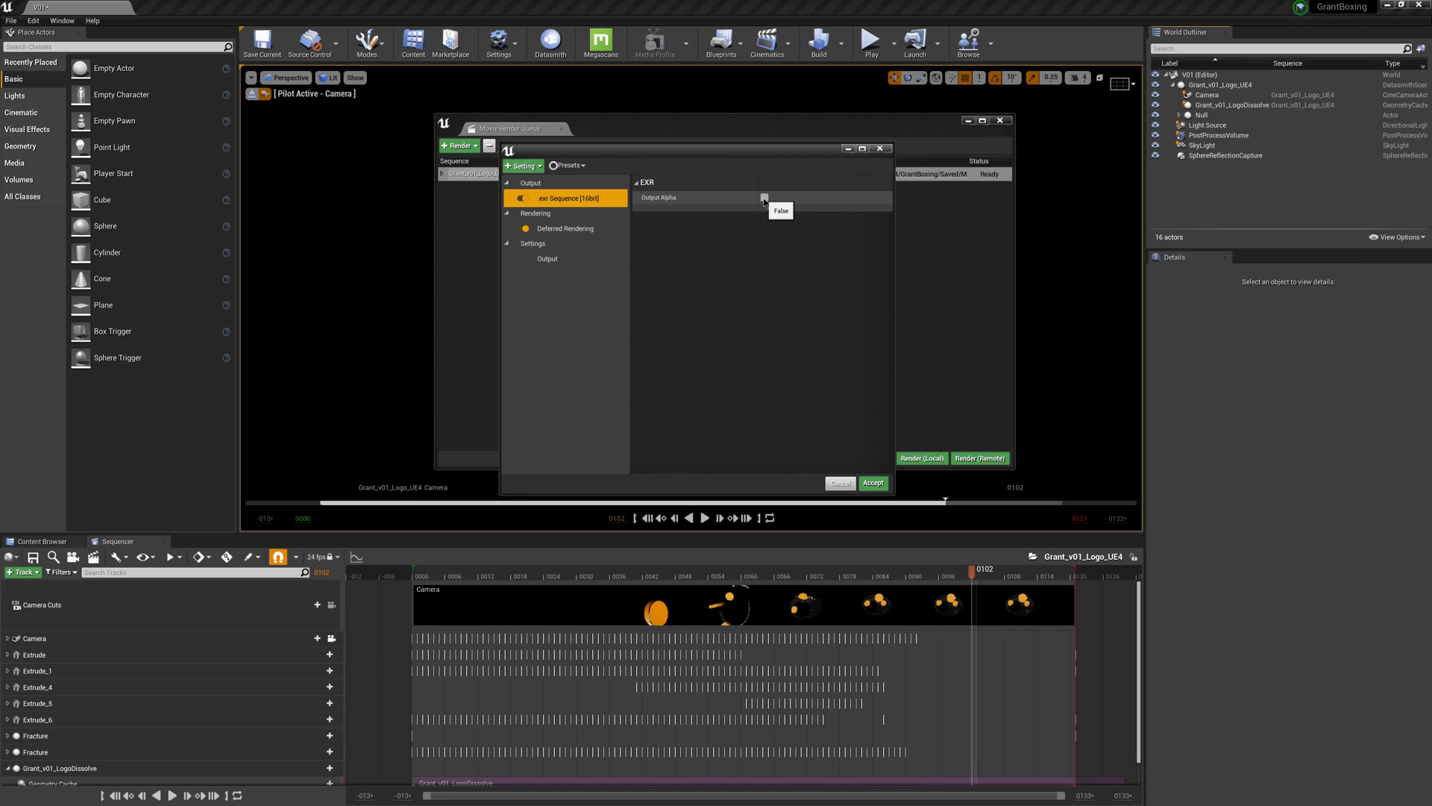
{"action": "left_click", "coordinate": [535, 167]}
{"action": "left_click", "coordinate": [555, 325]}
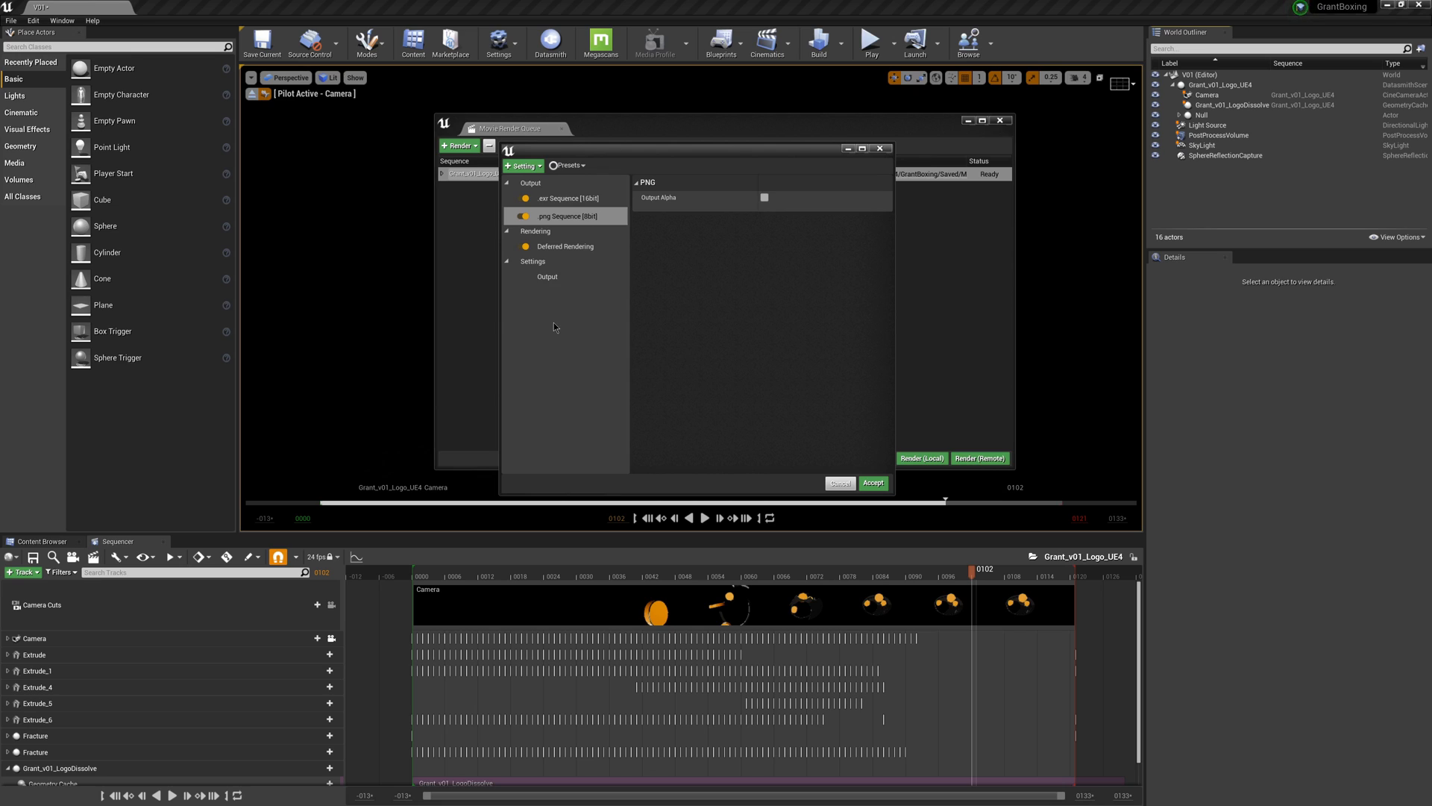
{"action": "left_click", "coordinate": [564, 217]}
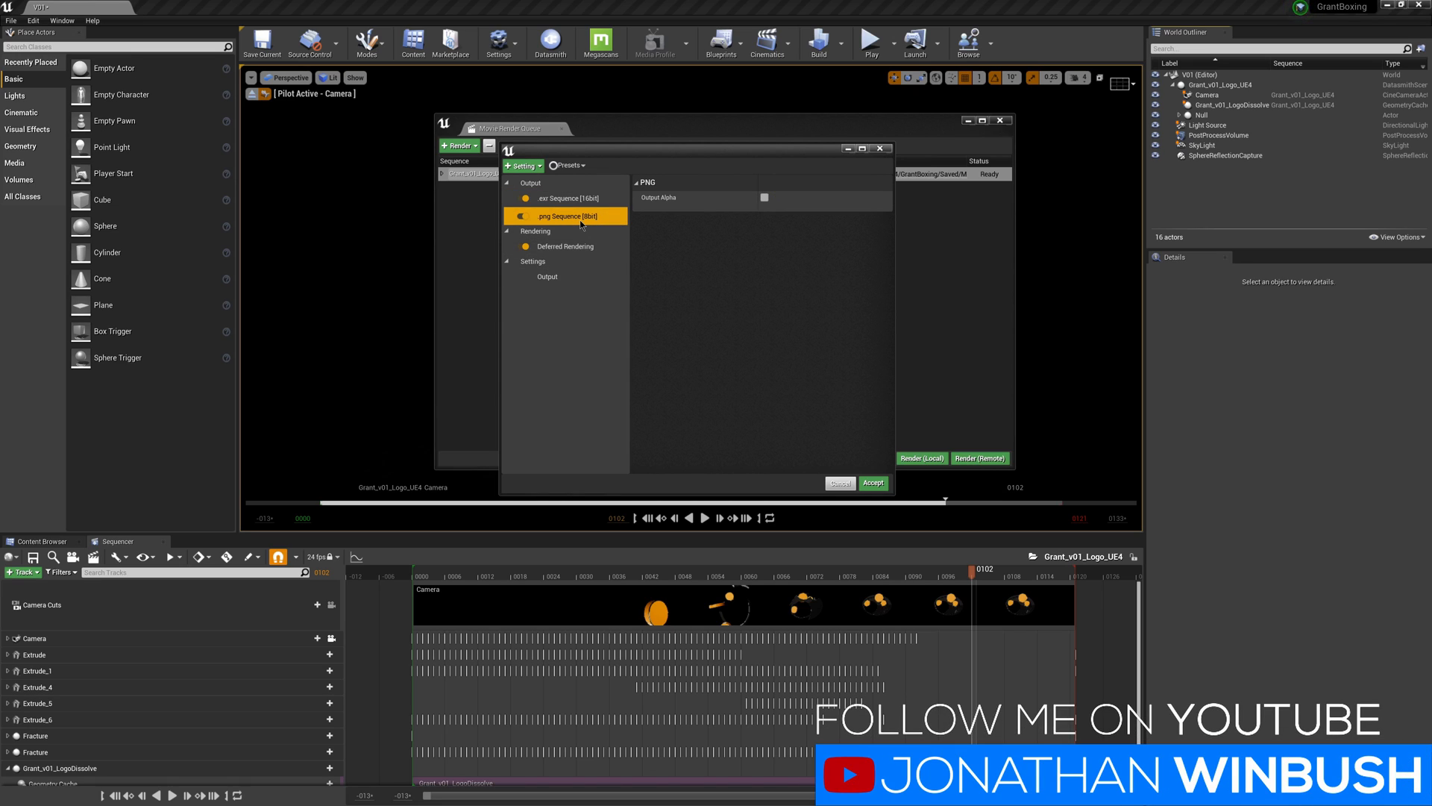
{"action": "key", "text": "Delete"}
{"action": "left_click", "coordinate": [568, 242]}
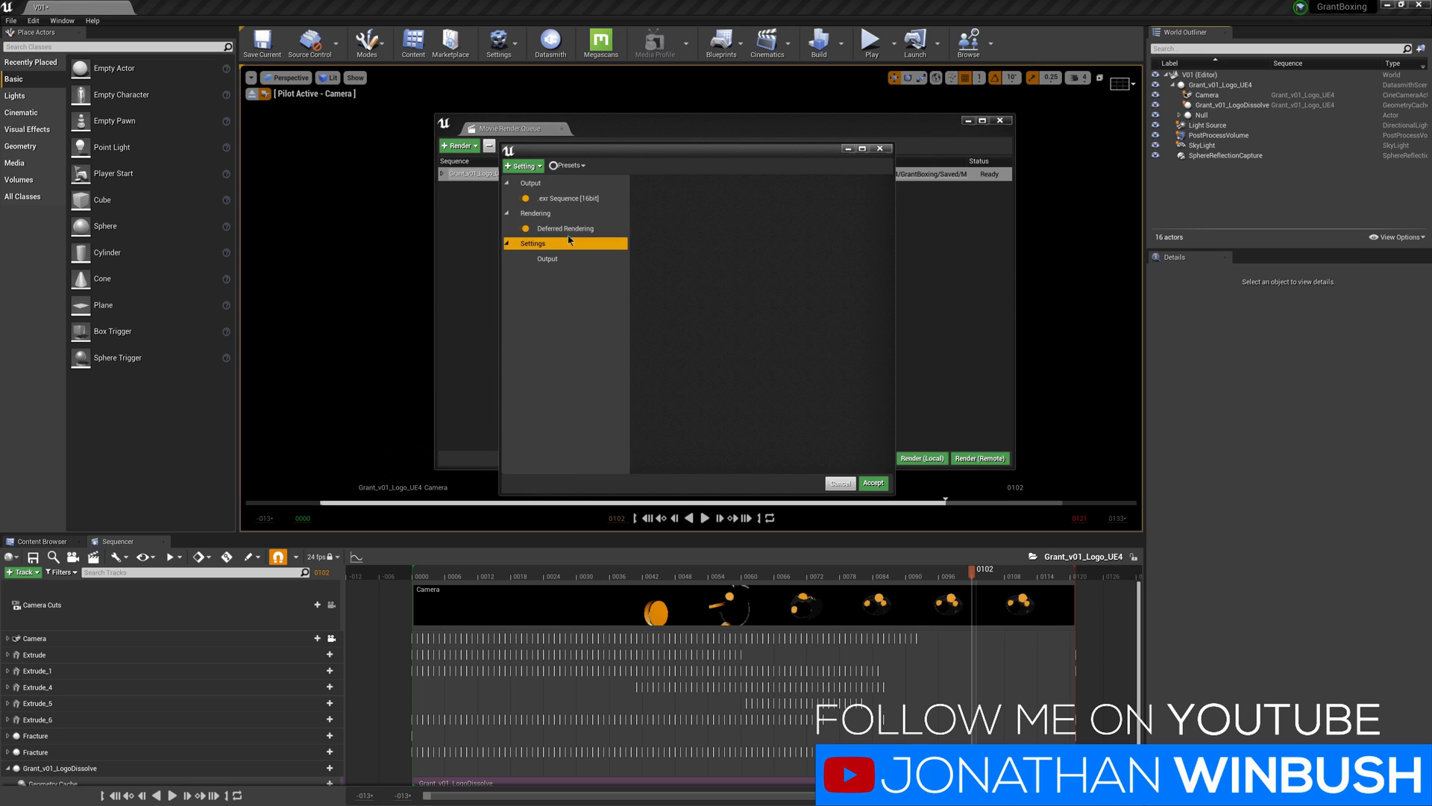
{"action": "left_click", "coordinate": [524, 165]}
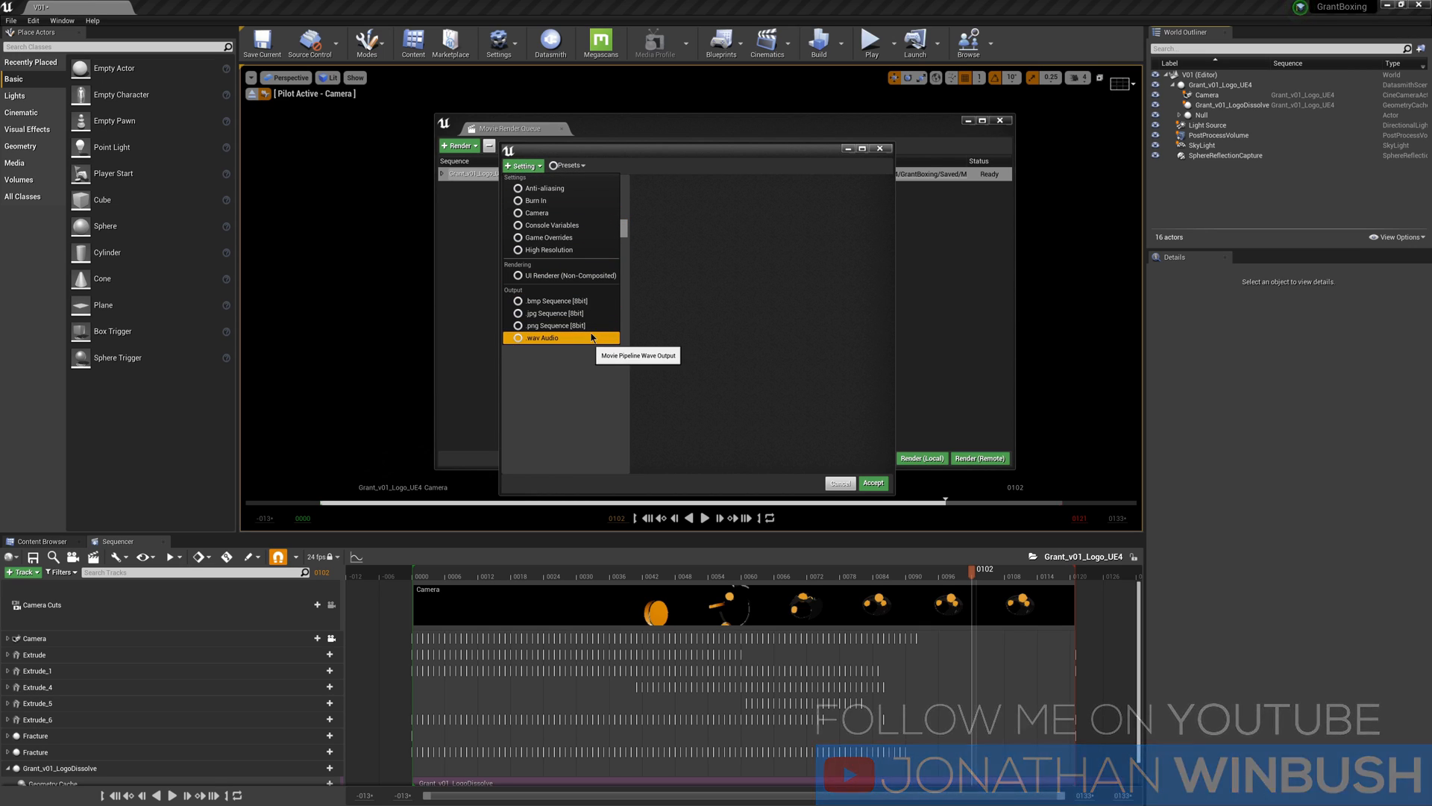
{"action": "left_click", "coordinate": [691, 302]}
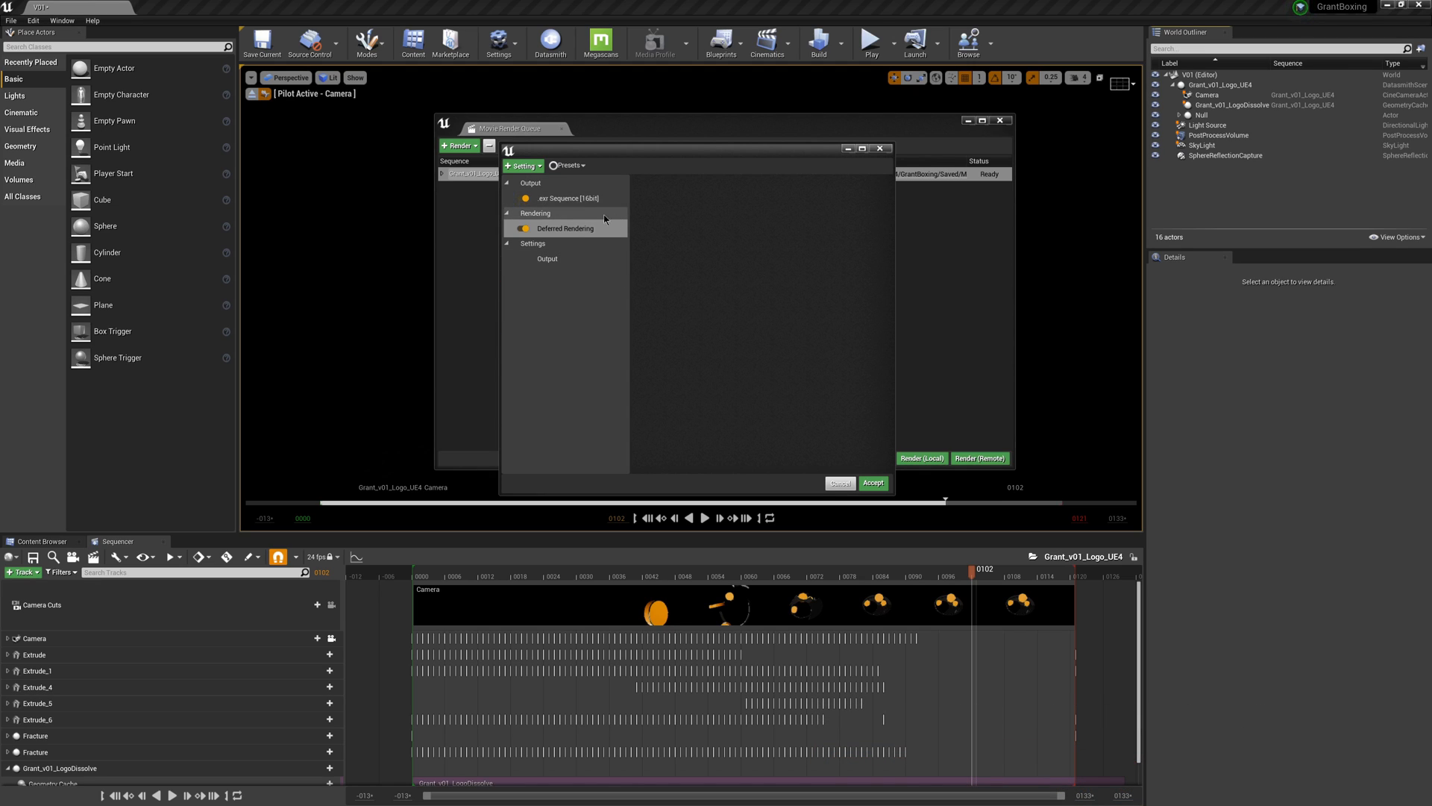
Step: Set the render's output directory to a new folder named TUTORIAL inside the GRANT LOGO preRENDER folder
{"action": "left_click", "coordinate": [565, 258]}
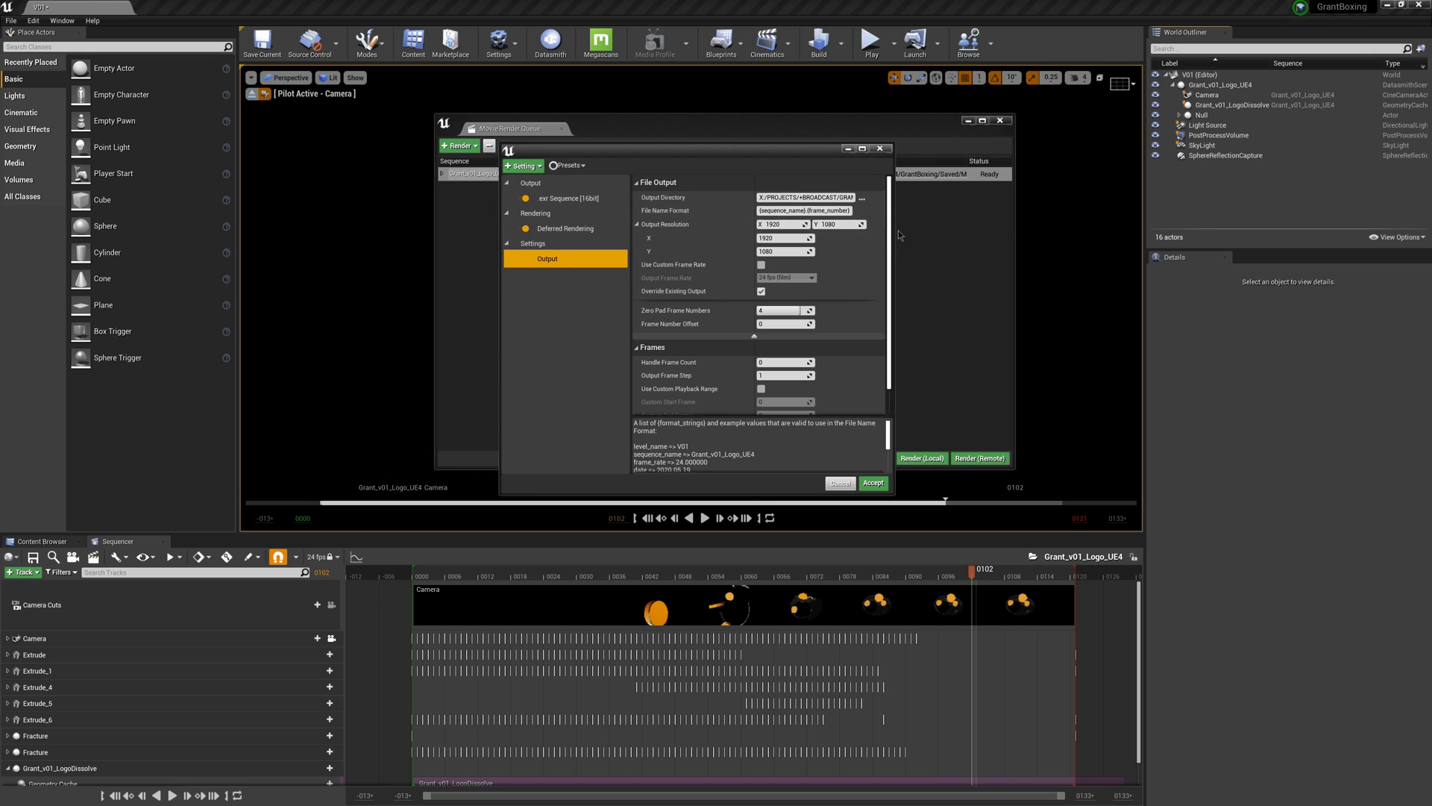
{"action": "left_click_drag", "start_coordinate": [897, 233], "coordinate": [1016, 234]}
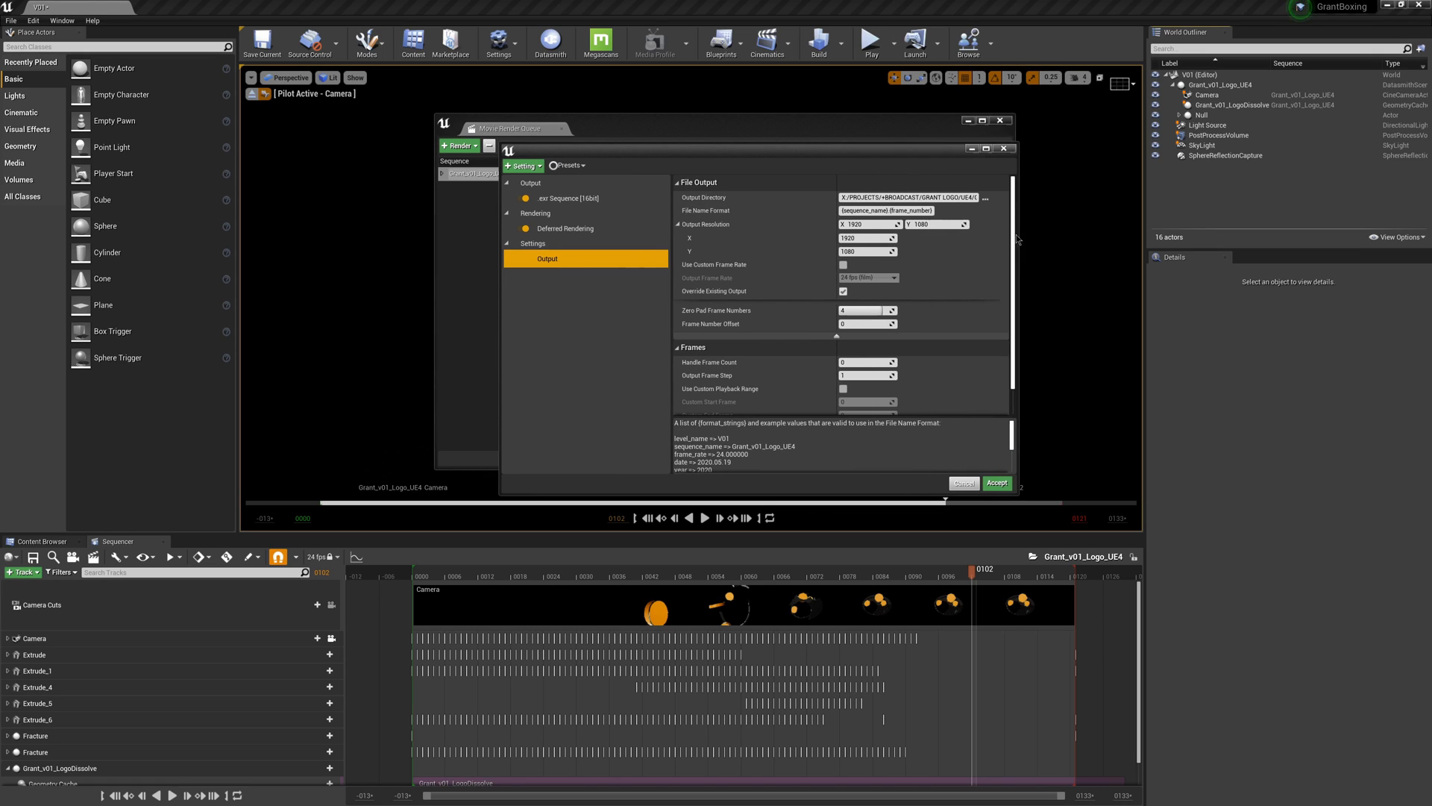
{"action": "left_click", "coordinate": [985, 199]}
{"action": "left_click", "coordinate": [750, 169]}
{"action": "left_click", "coordinate": [578, 189]}
{"action": "type", "text": "TUTORIASL"}
{"action": "key", "text": "BackSpace"}
{"action": "key", "text": "BackSpace"}
{"action": "type", "text": "L"}
{"action": "key", "text": "Return"}
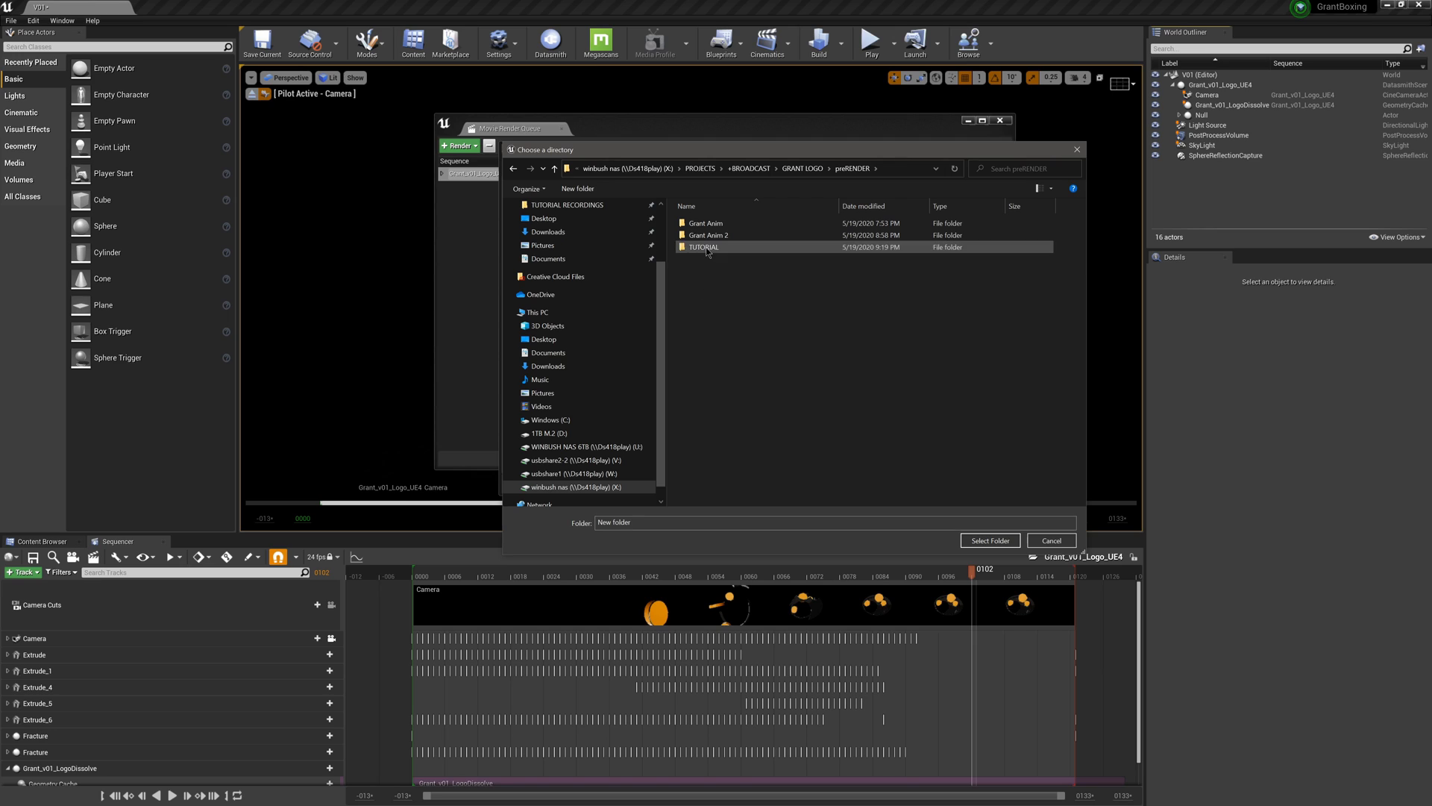
{"action": "double_click", "coordinate": [705, 248]}
{"action": "left_click", "coordinate": [973, 539]}
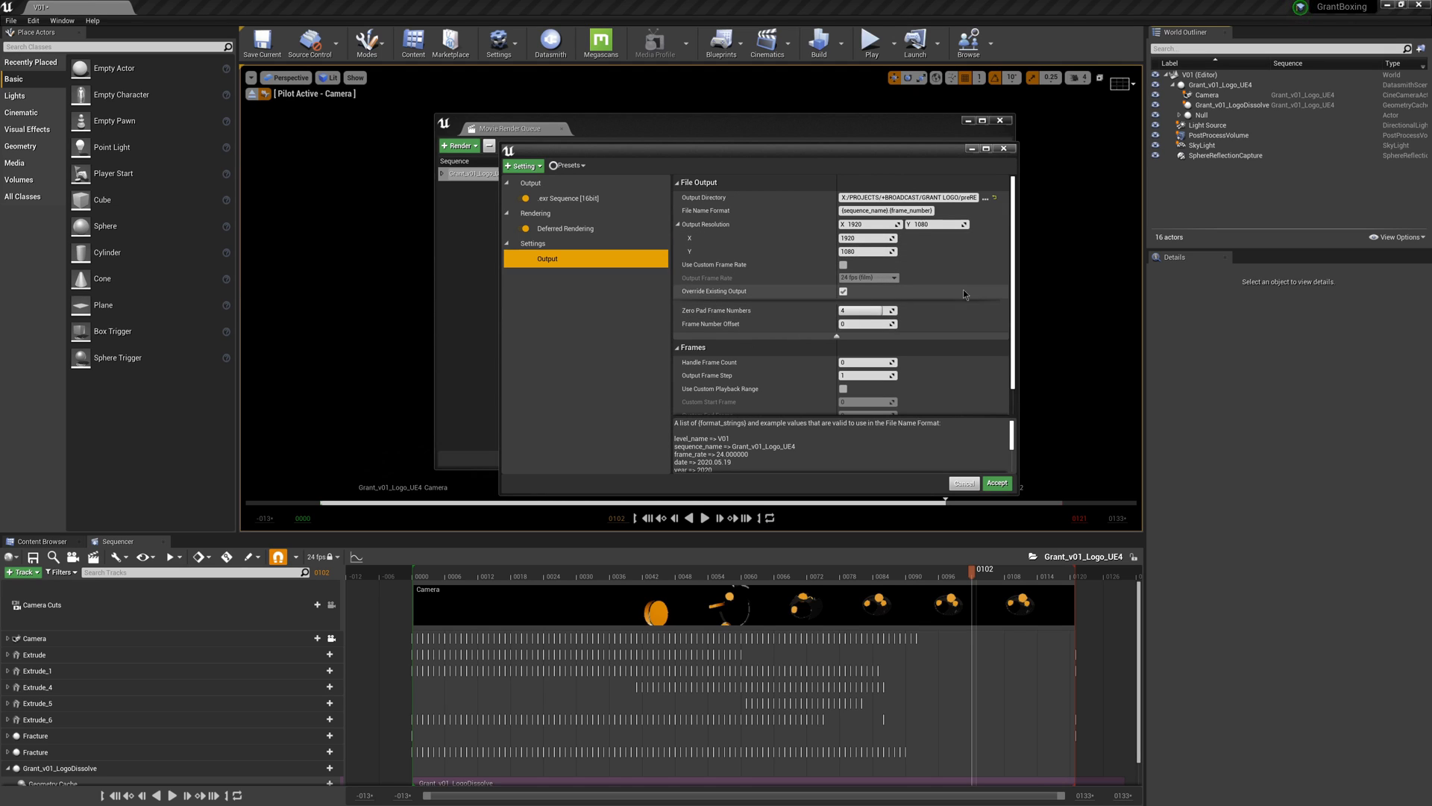
Step: Review the remaining output options, accept the render settings and render the queue locally
{"action": "left_click_drag", "start_coordinate": [1013, 266], "coordinate": [1010, 315]}
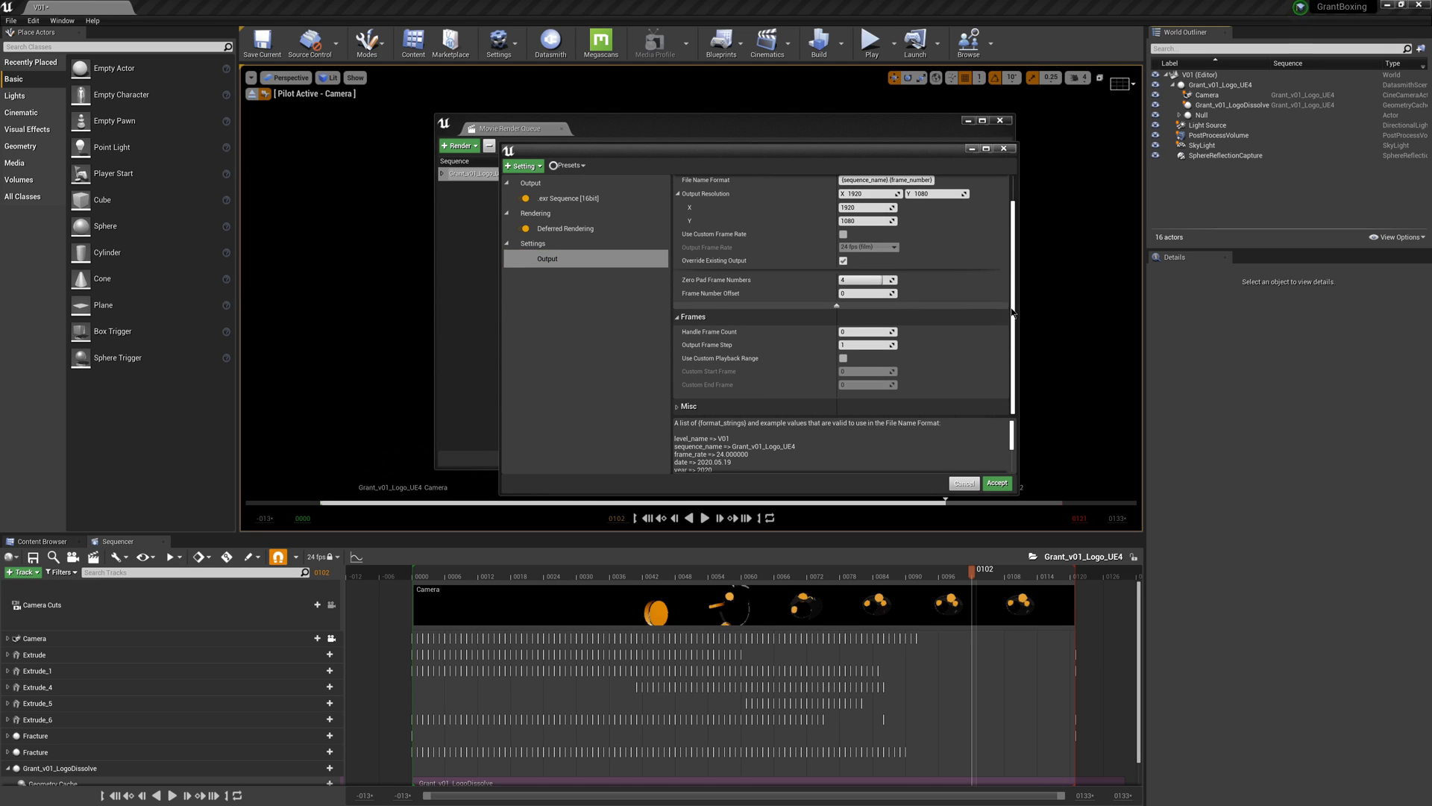
{"action": "scroll", "coordinate": [1012, 315], "scroll_direction": "up", "scroll_amount": 1}
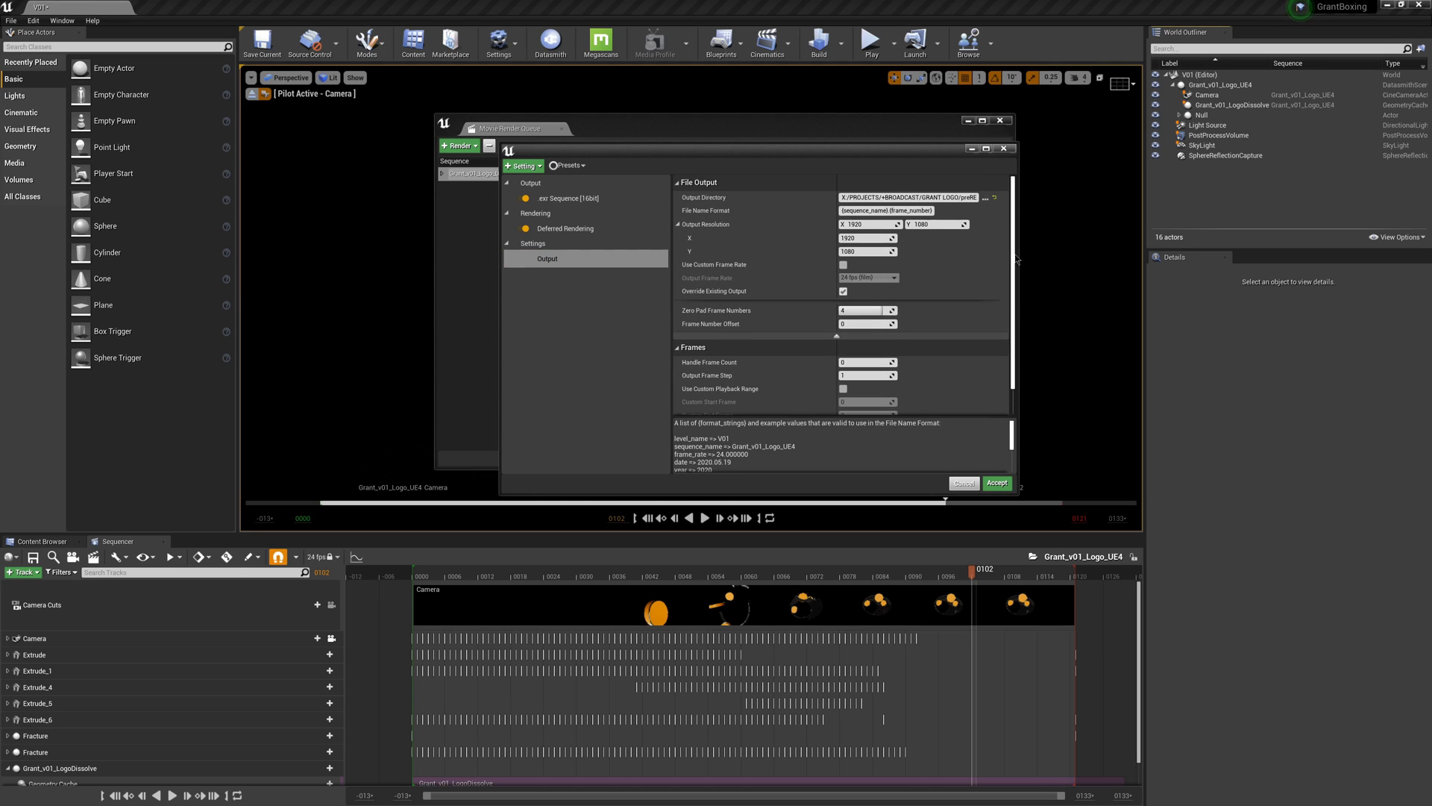
{"action": "left_click", "coordinate": [998, 484]}
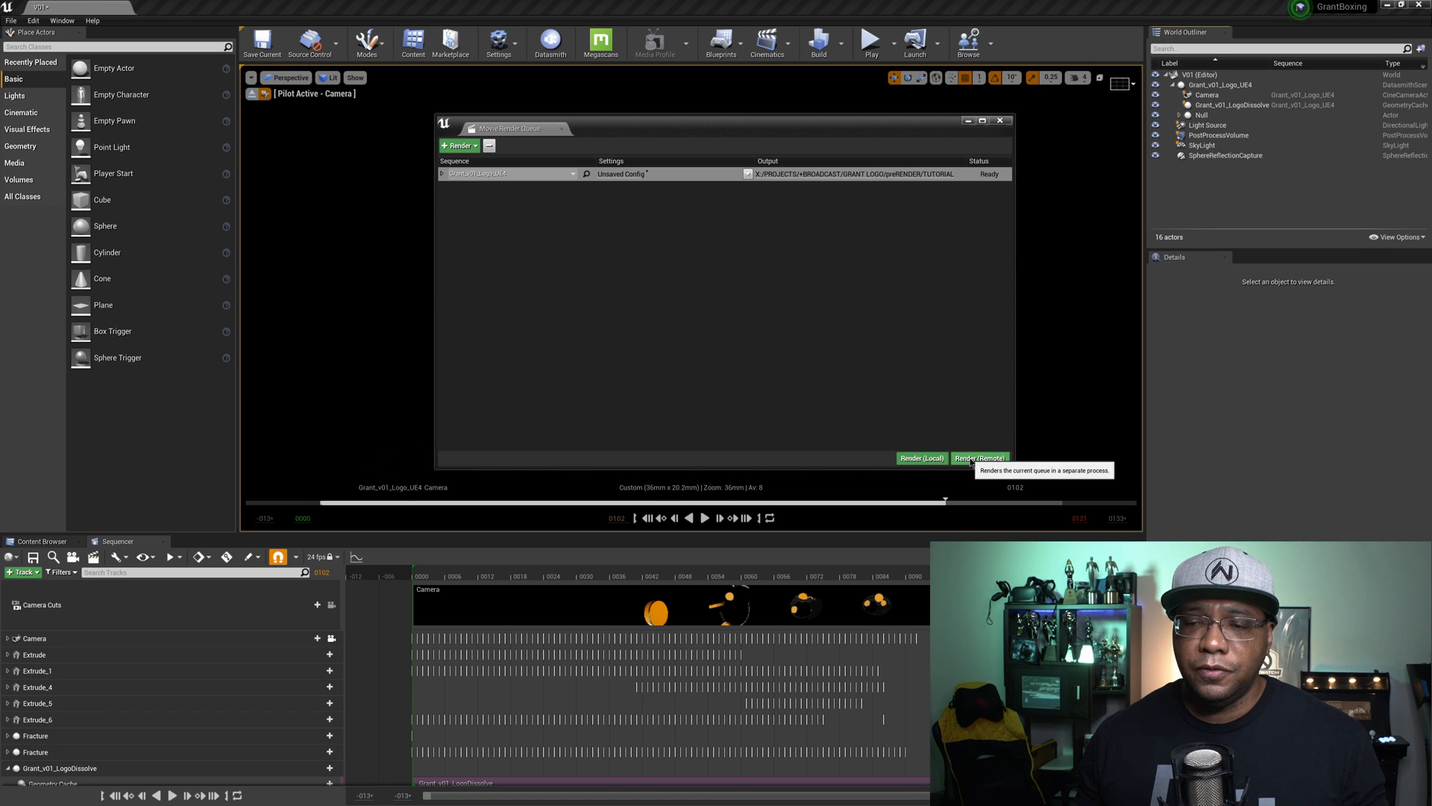
{"action": "left_click", "coordinate": [928, 458]}
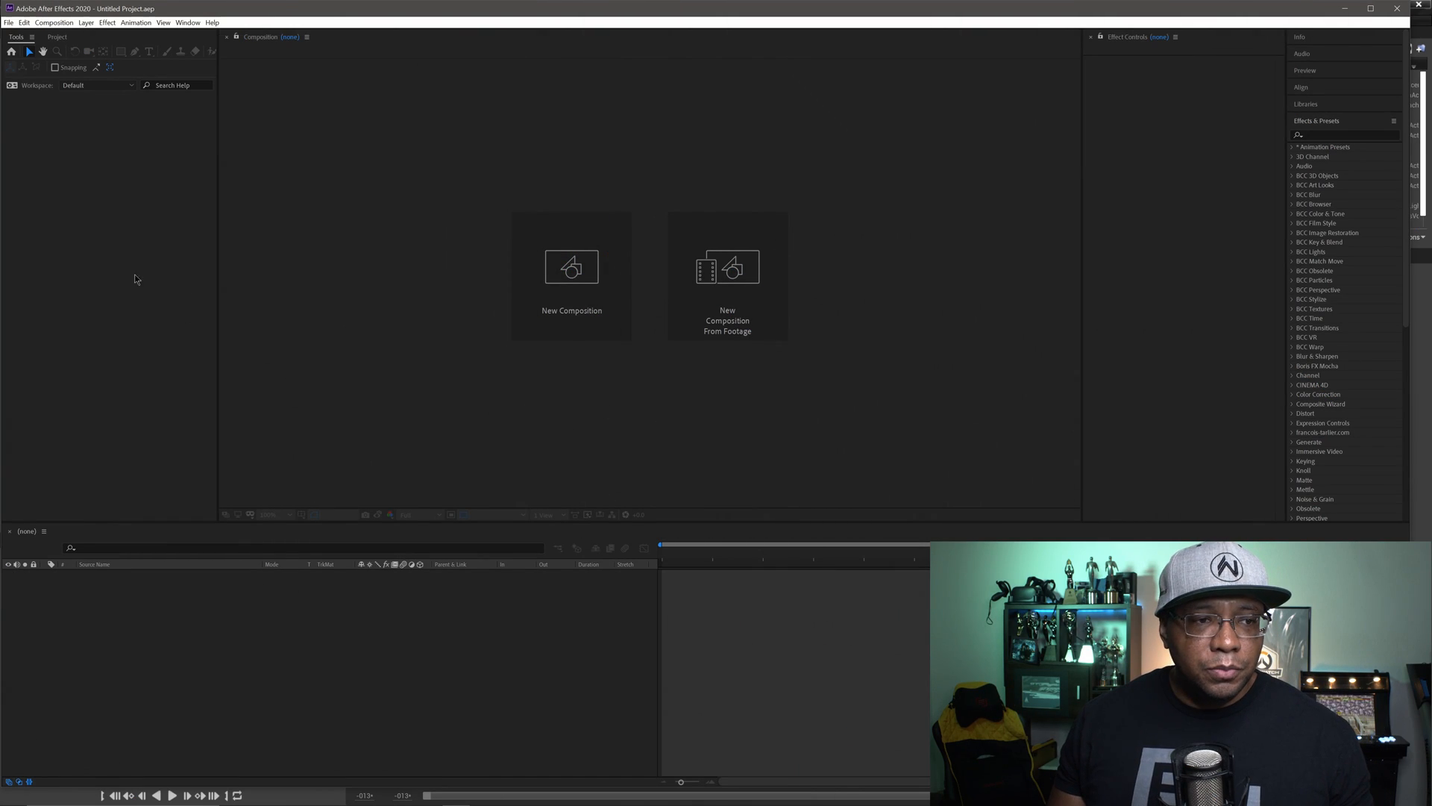
Step: Switch to After Effects and import the Grant_v01_Logo_UE4 EXR image sequence from the TUTORIAL folder, starting at frame 0000
{"action": "left_click", "coordinate": [69, 244]}
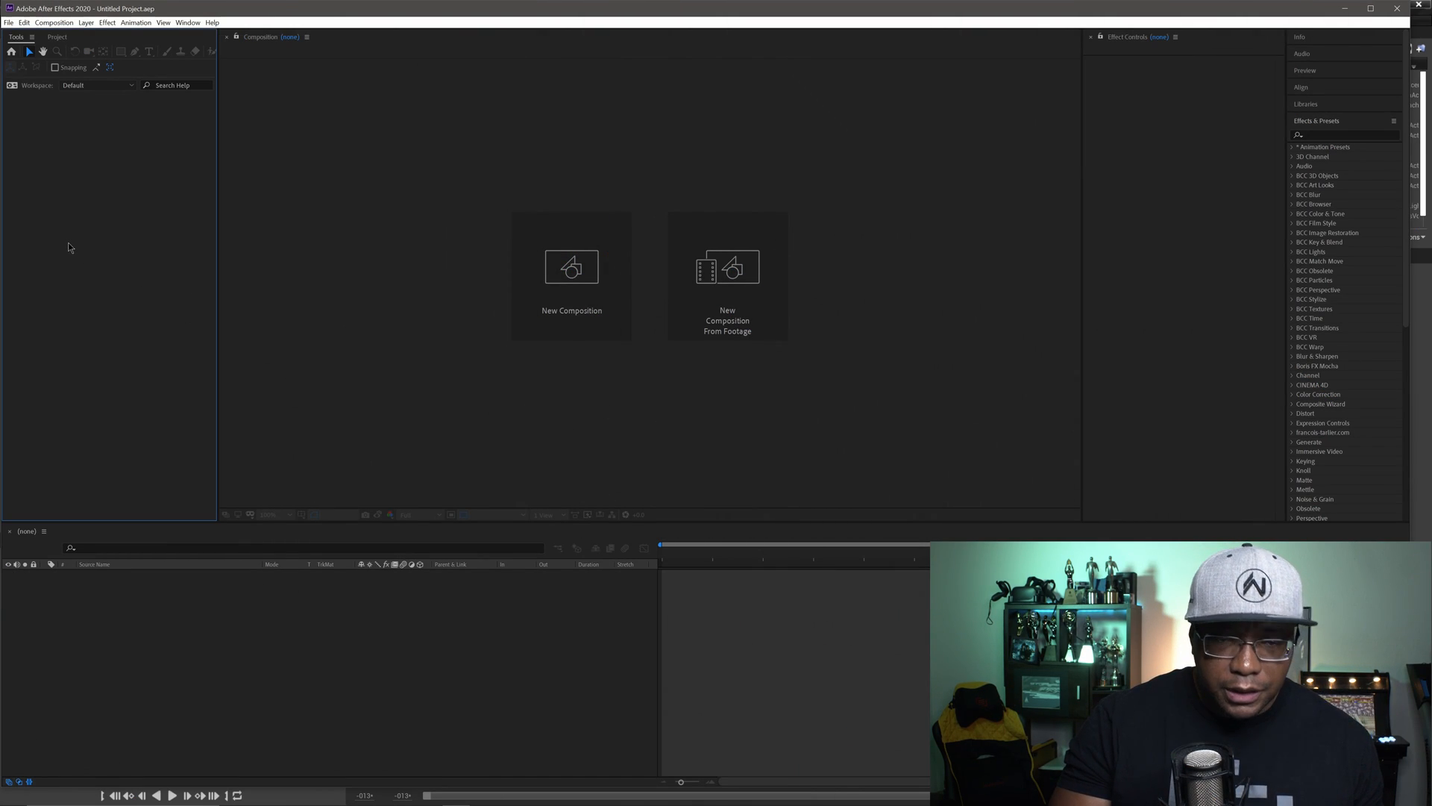
{"action": "key", "text": "ctrl+i"}
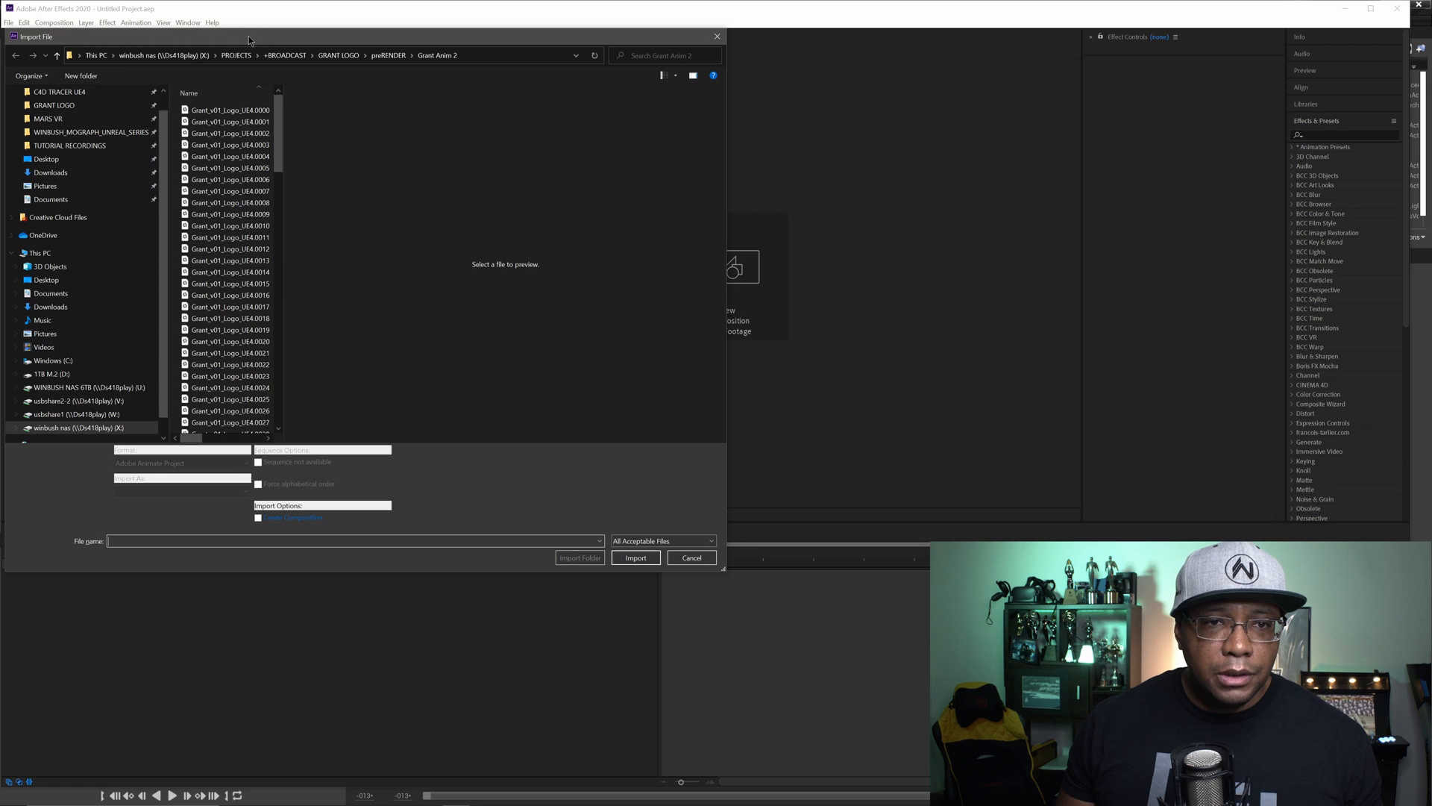
{"action": "left_click_drag", "start_coordinate": [248, 36], "coordinate": [517, 81]}
{"action": "left_click", "coordinate": [656, 101]}
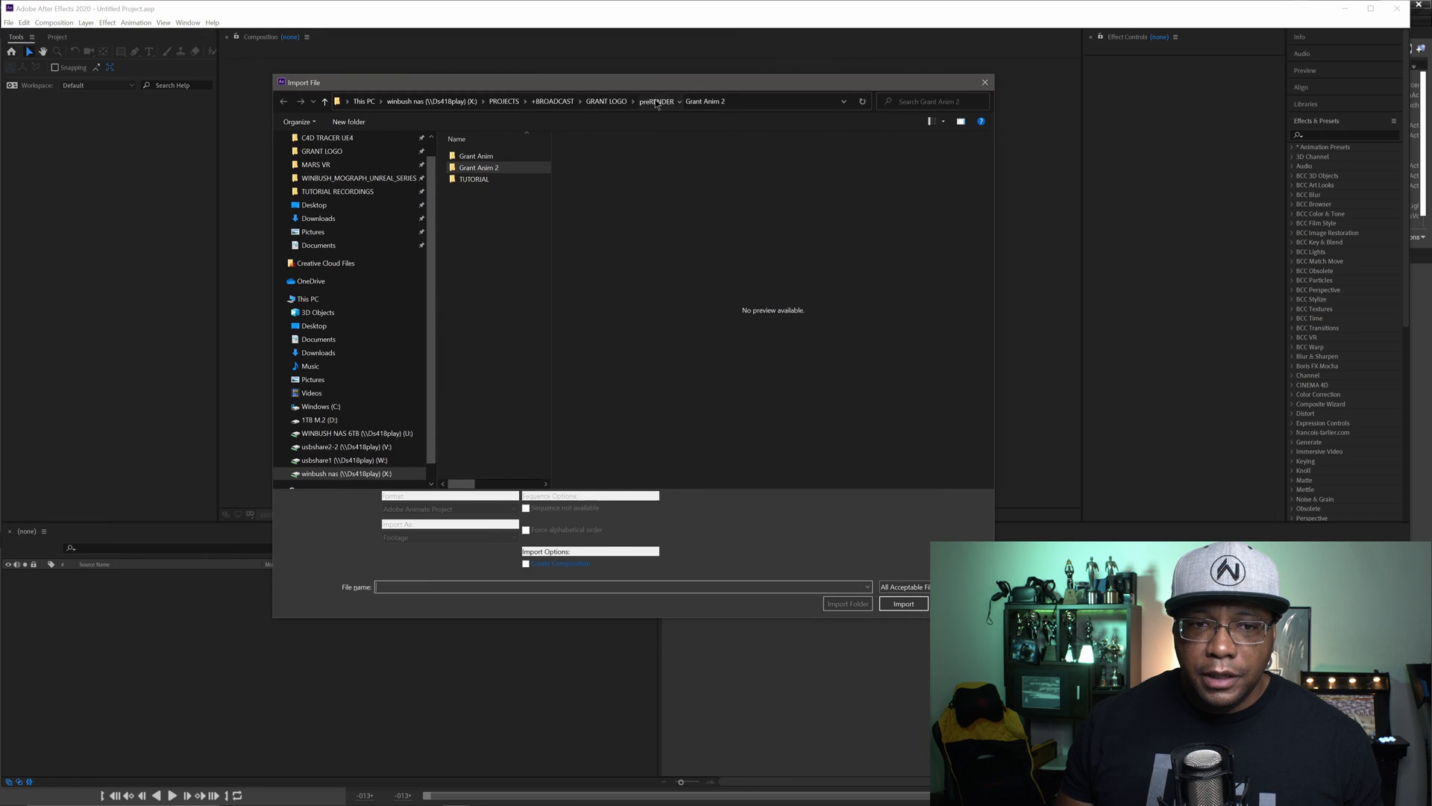
{"action": "double_click", "coordinate": [494, 181]}
{"action": "left_click_drag", "start_coordinate": [564, 157], "coordinate": [557, 158]}
{"action": "left_click", "coordinate": [540, 156]}
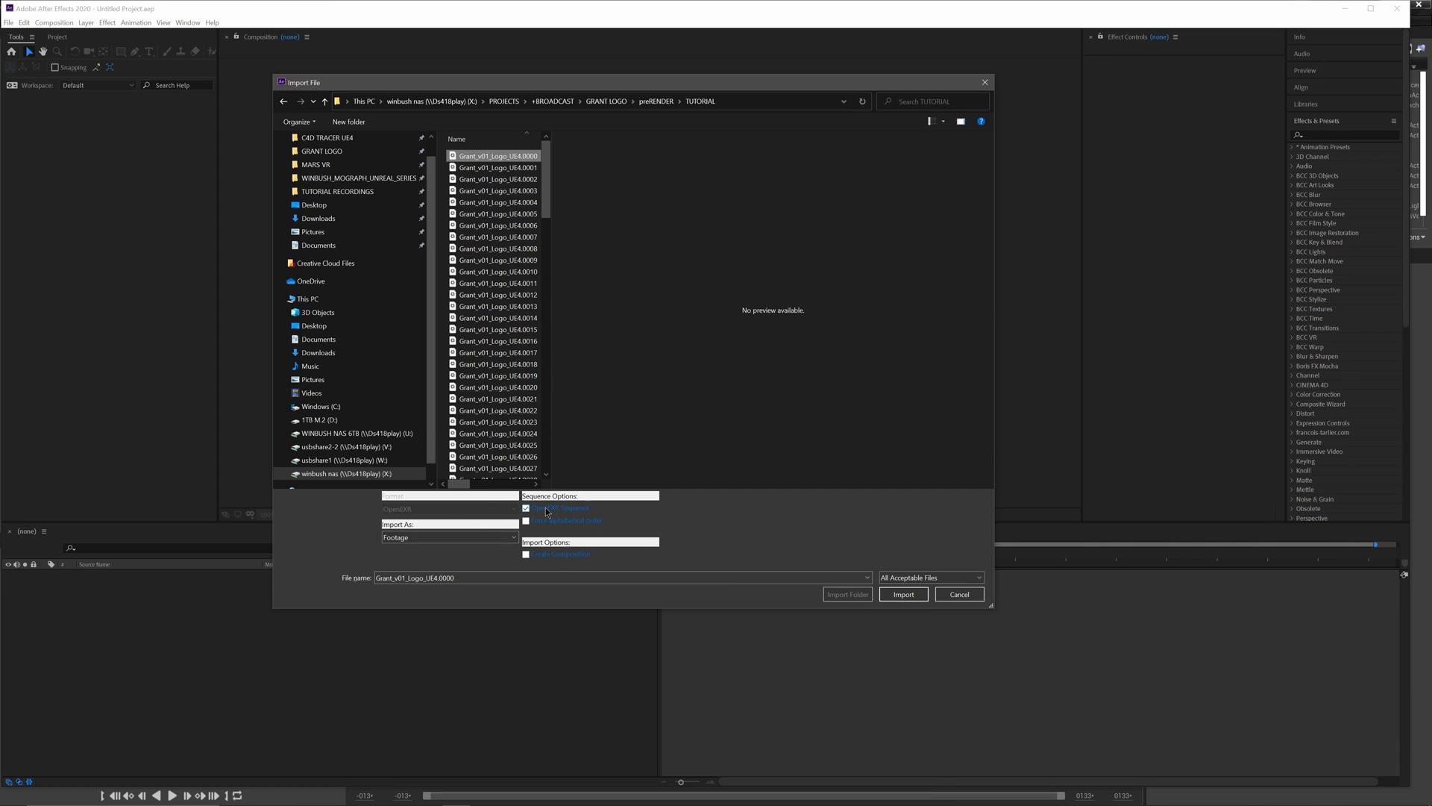
{"action": "left_click", "coordinate": [899, 594]}
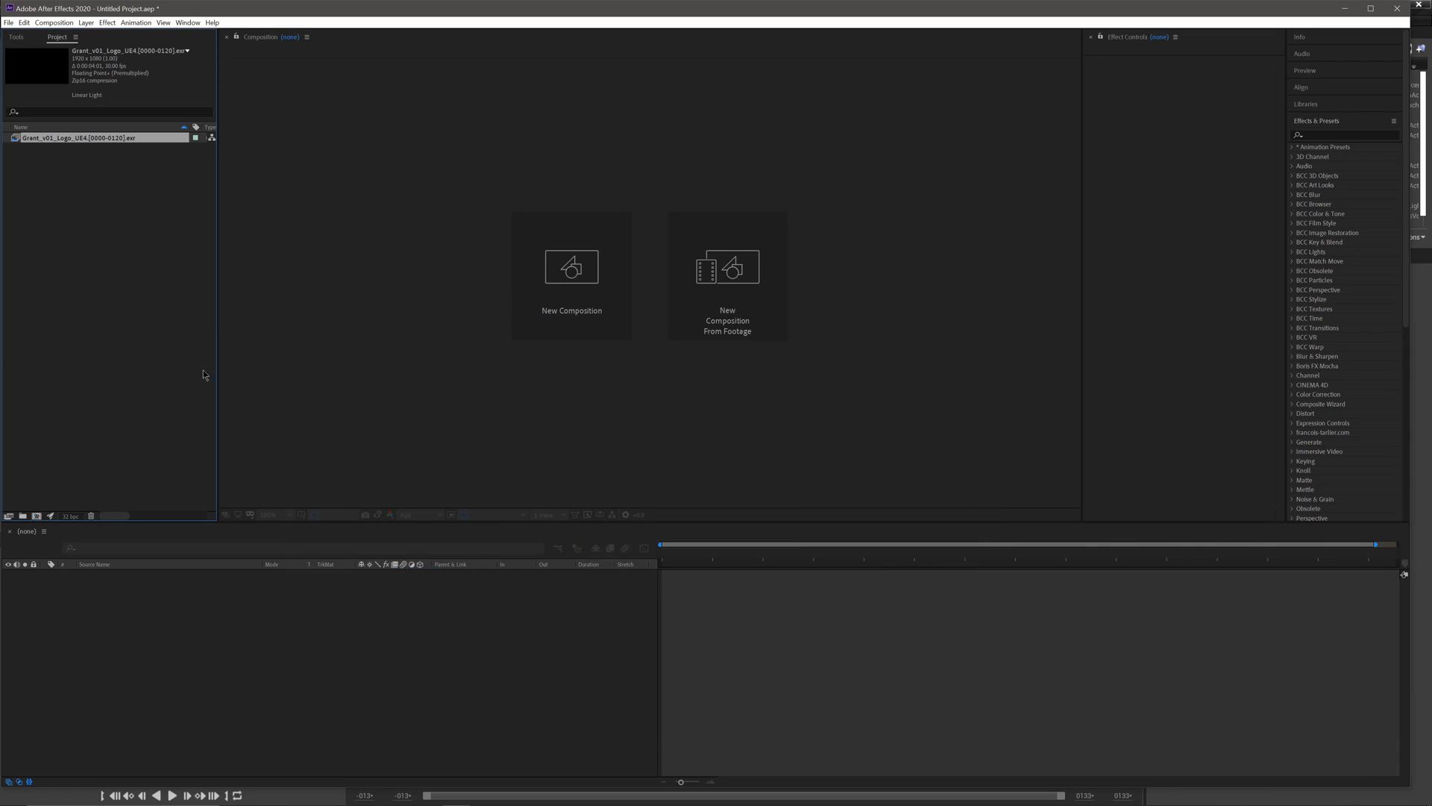
Step: Interpret the imported EXR sequence at an assumed frame rate of 24 frames per second
{"action": "right_click", "coordinate": [108, 140]}
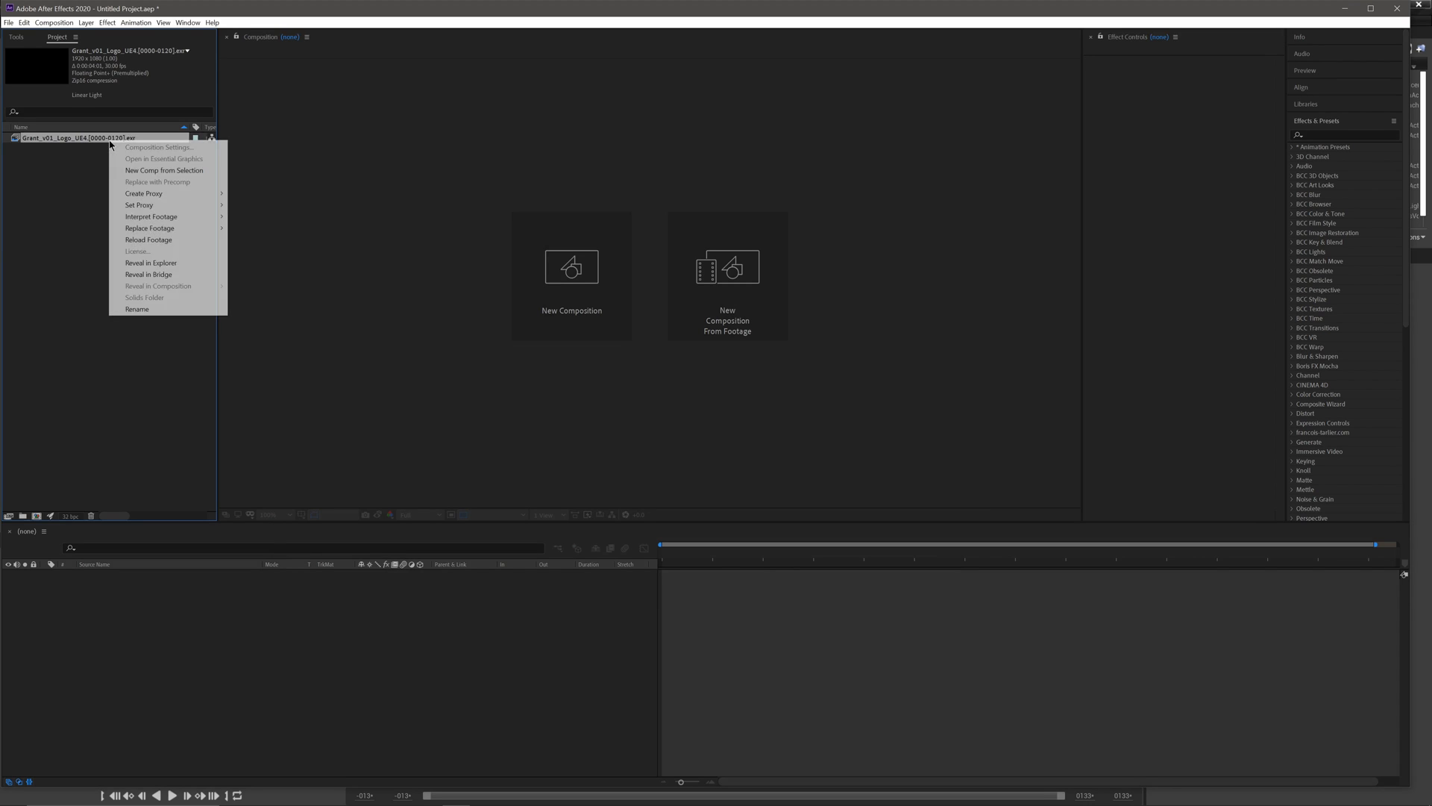
{"action": "mouse_move", "coordinate": [193, 220]}
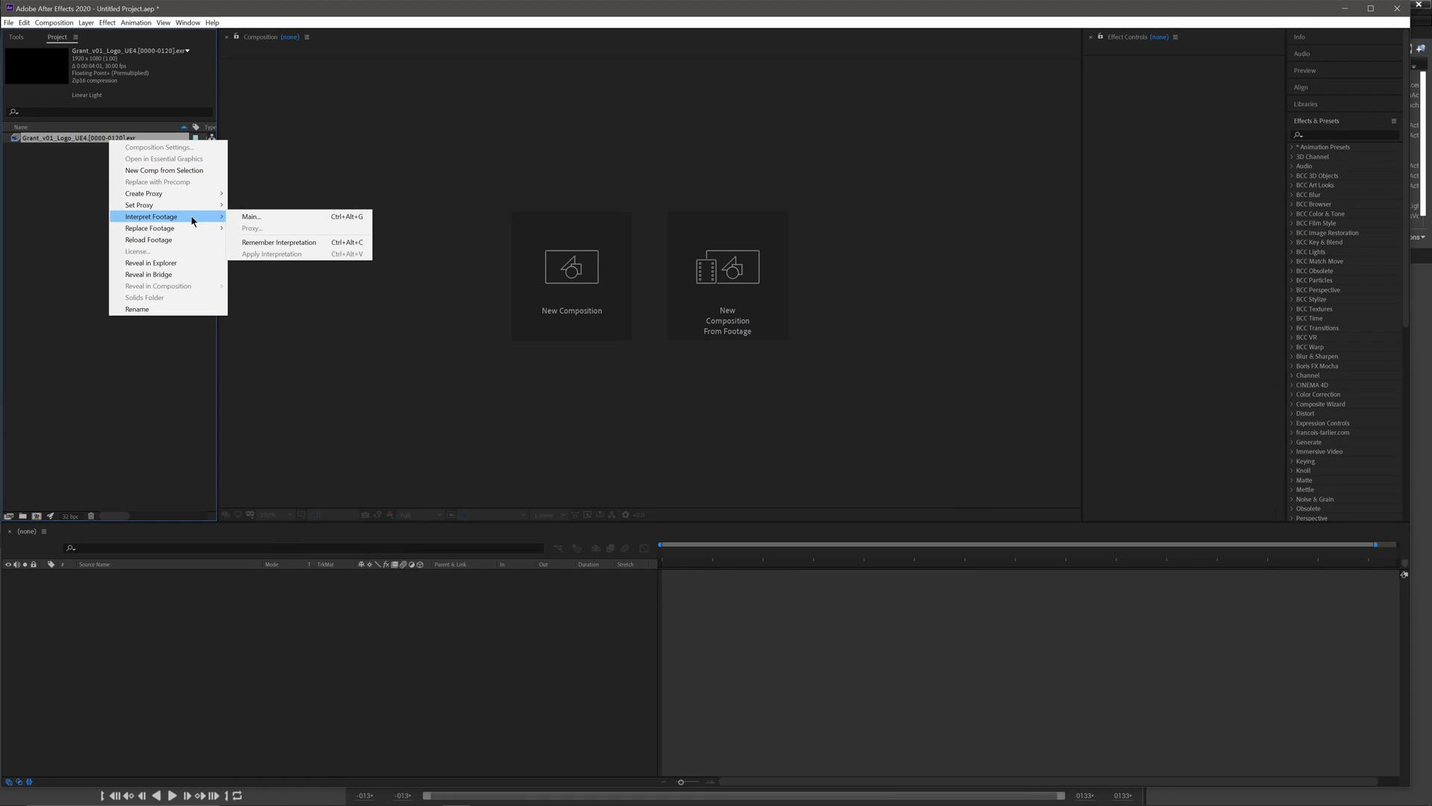
{"action": "left_click", "coordinate": [273, 216]}
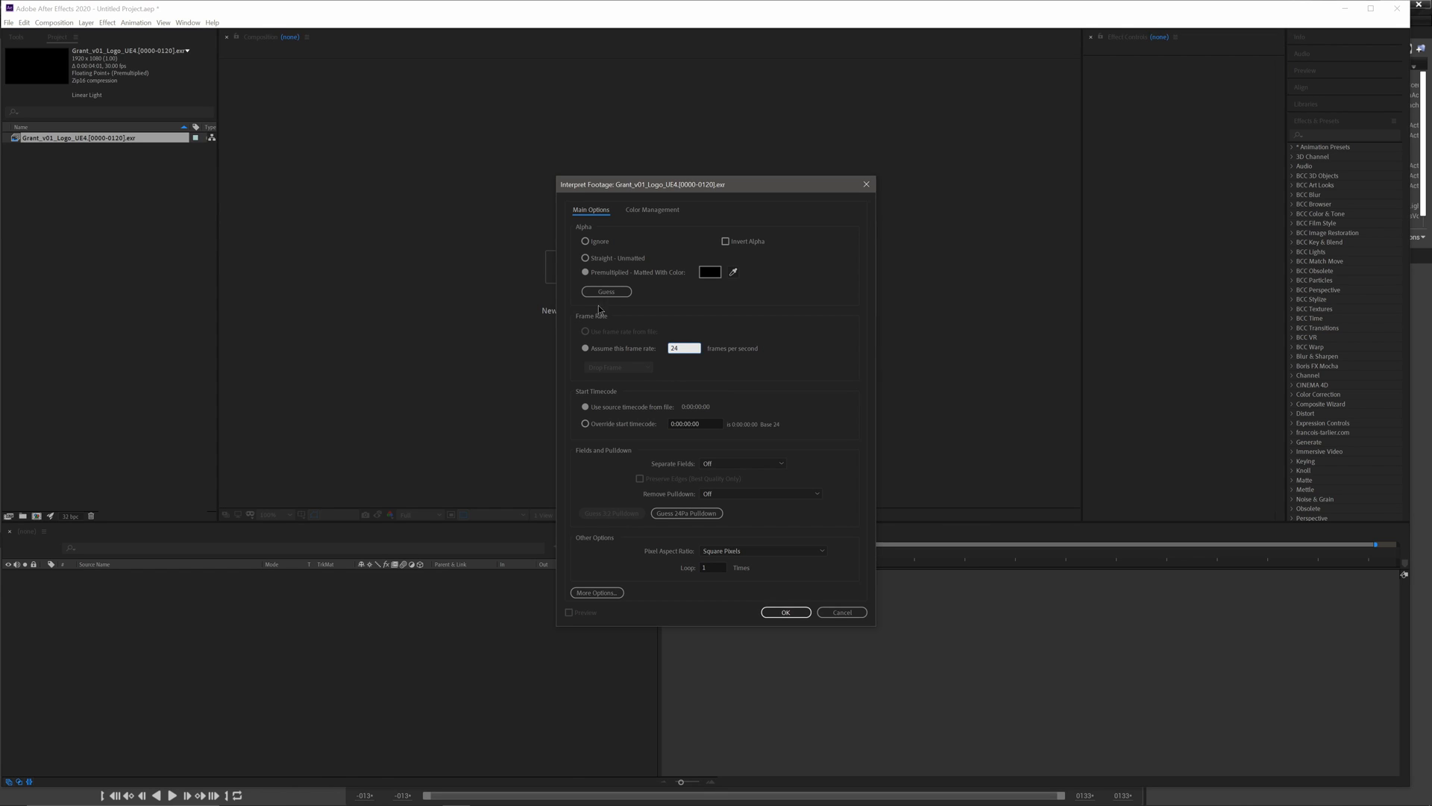
{"action": "left_click", "coordinate": [785, 612]}
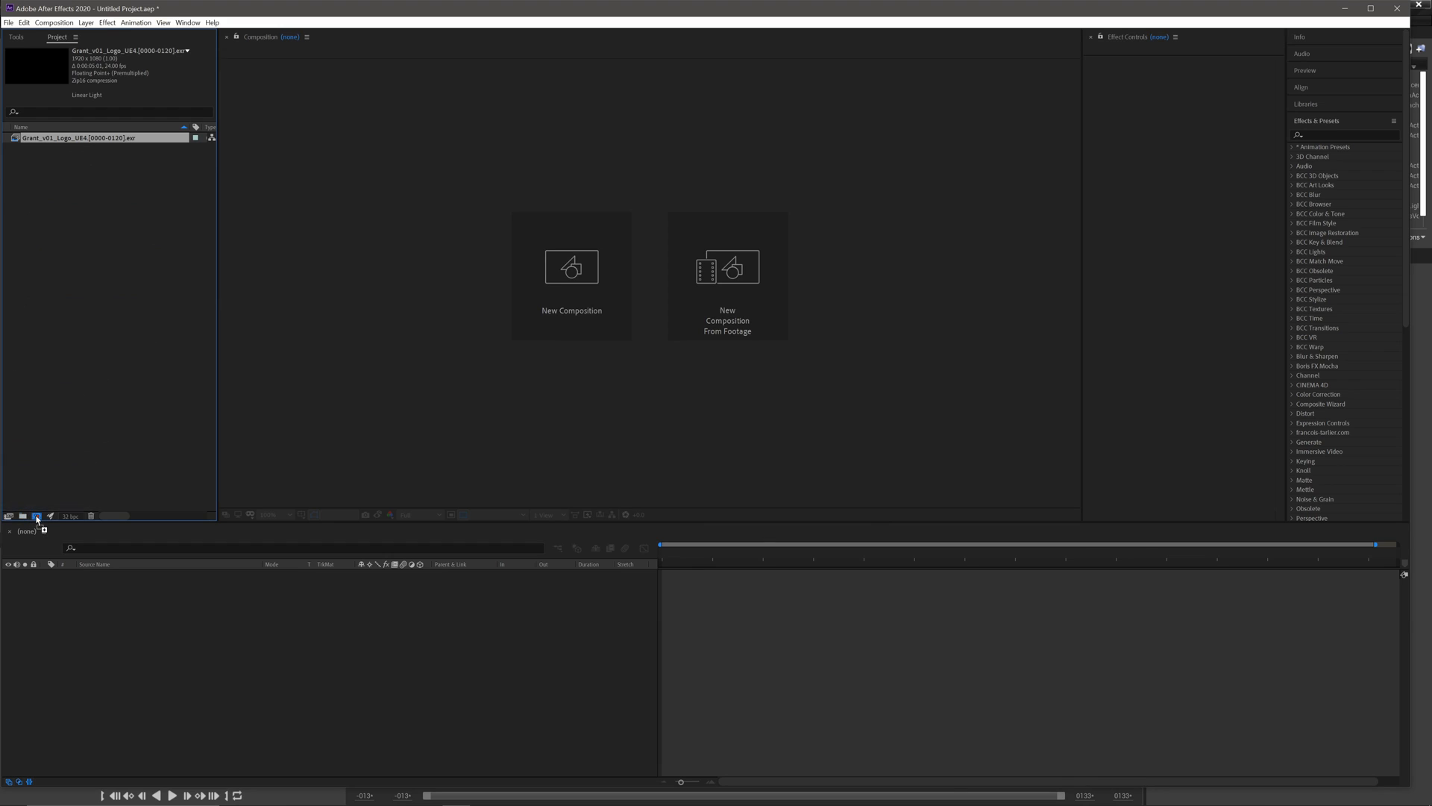
Step: Create a composition from the EXR sequence and preview its playback
{"action": "left_click_drag", "start_coordinate": [38, 520], "coordinate": [35, 519]}
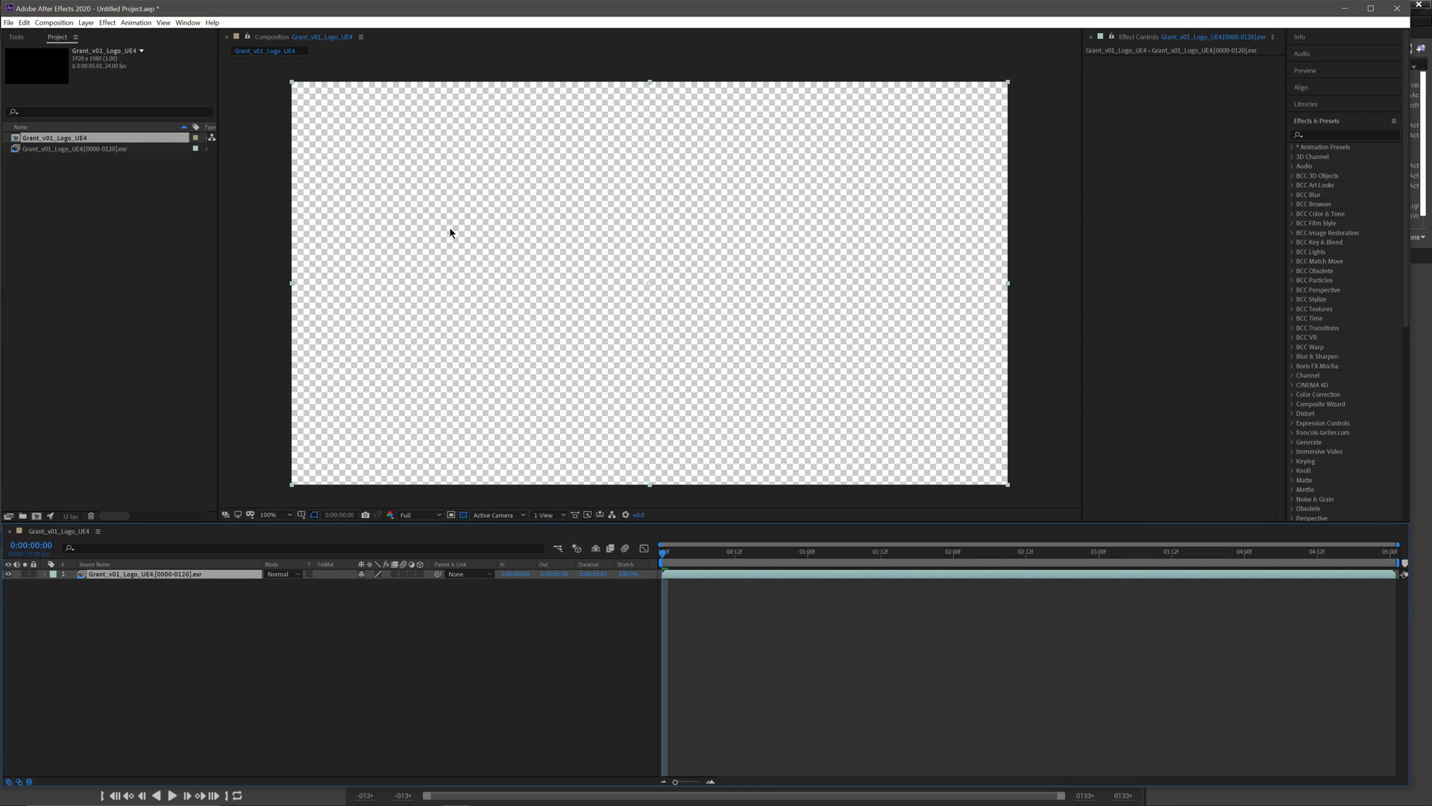
{"action": "key", "text": "space"}
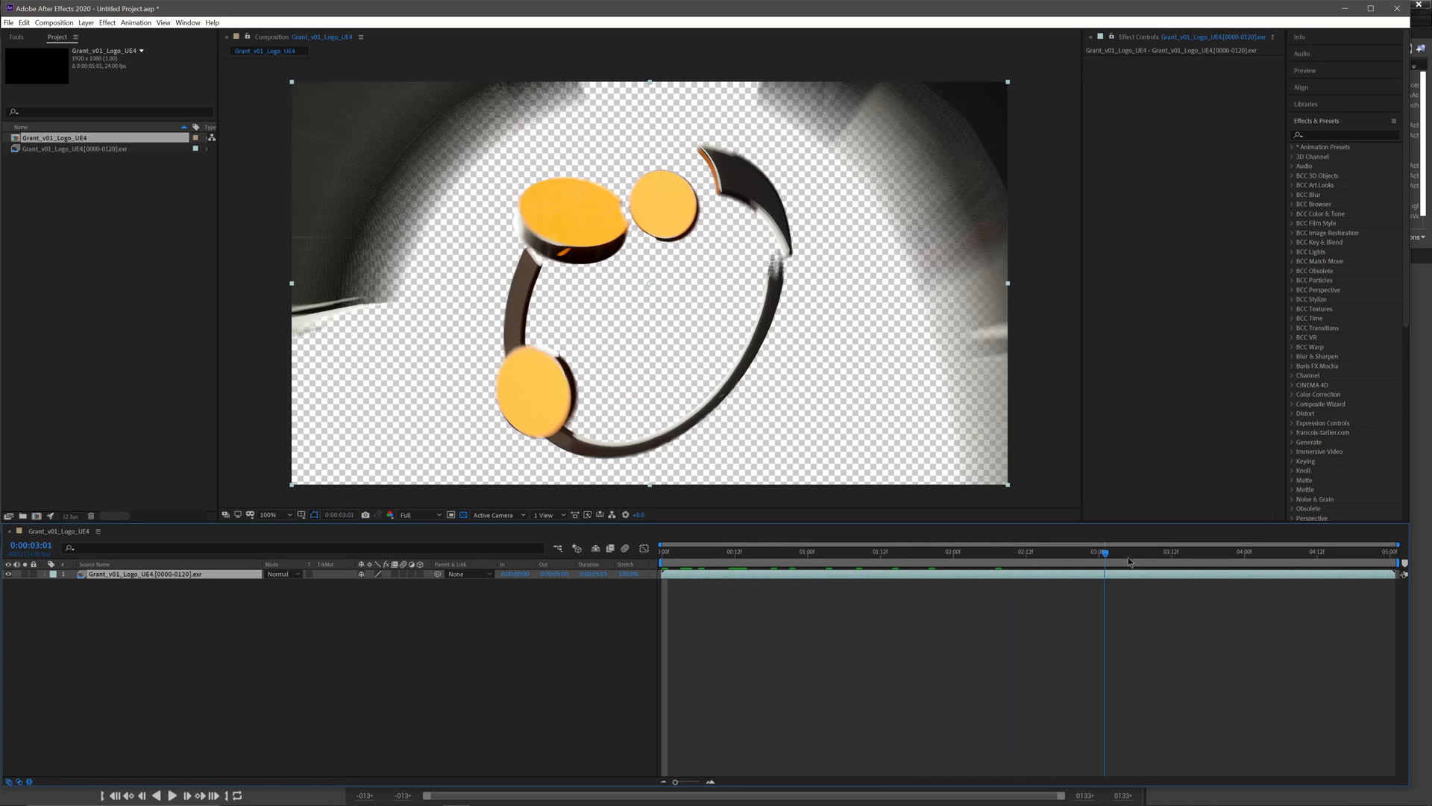